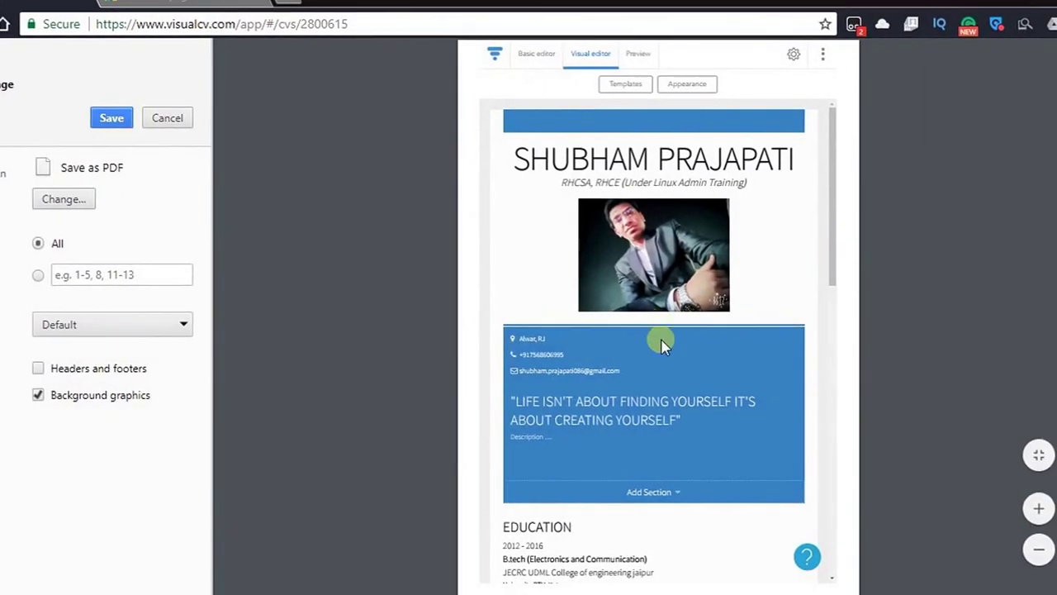
Step: Cancel the print preview, try the PDF export, and dismiss the upgrade prompt
{"action": "left_click", "coordinate": [198, 120]}
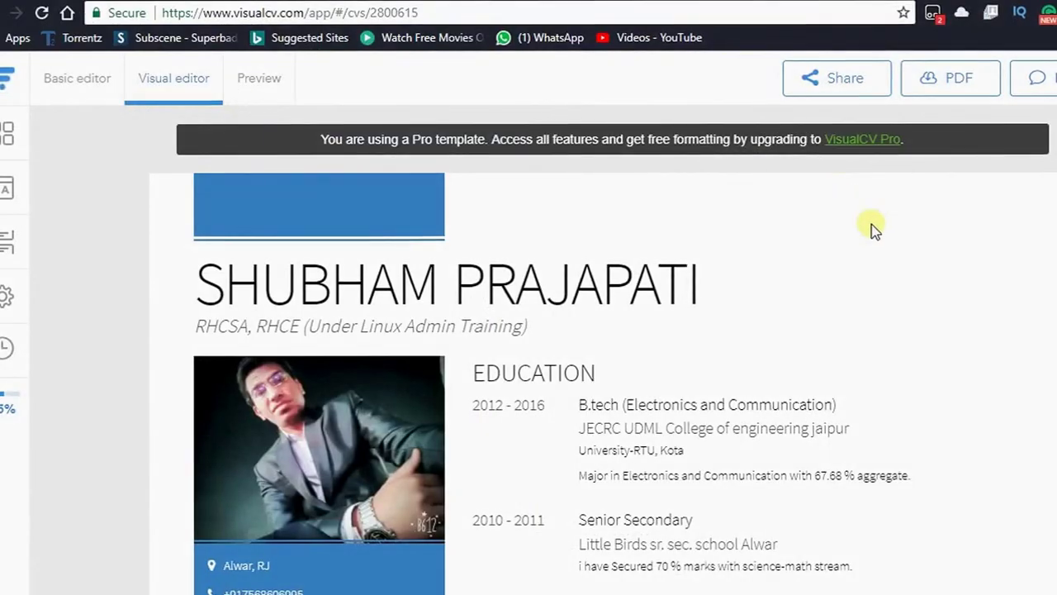
{"action": "left_click", "coordinate": [976, 88]}
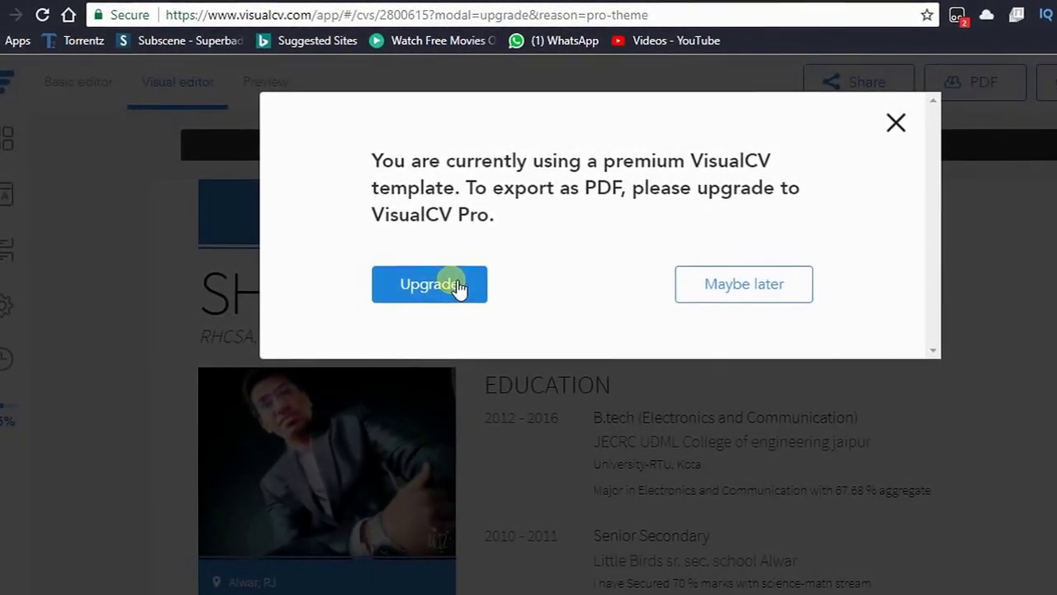
{"action": "left_click", "coordinate": [913, 135]}
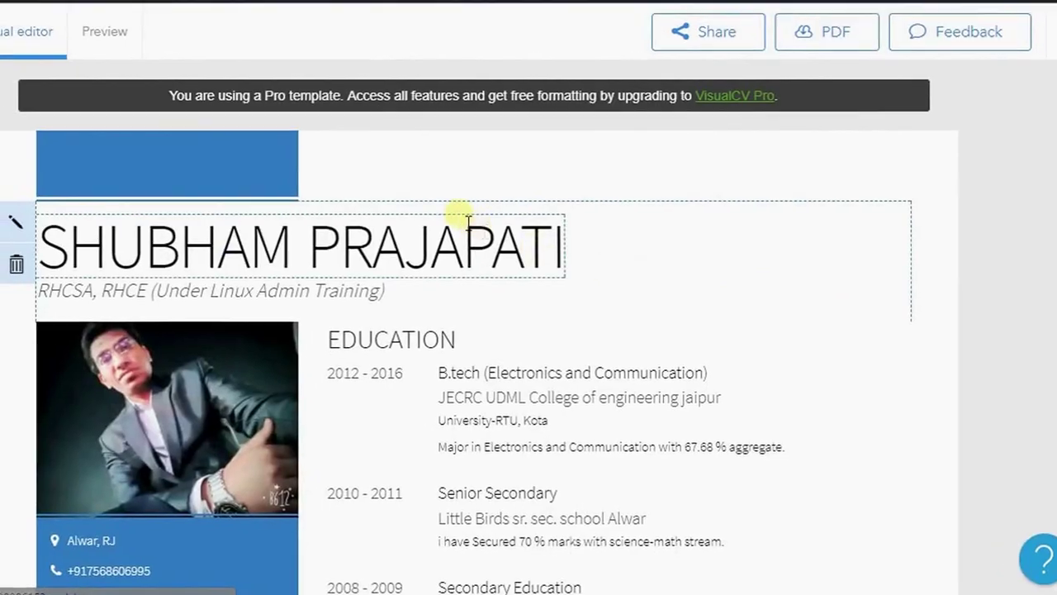
{"action": "scroll", "coordinate": [479, 226], "scroll_direction": "down", "scroll_amount": 5}
{"action": "scroll", "coordinate": [347, 165], "scroll_direction": "up", "scroll_amount": 5}
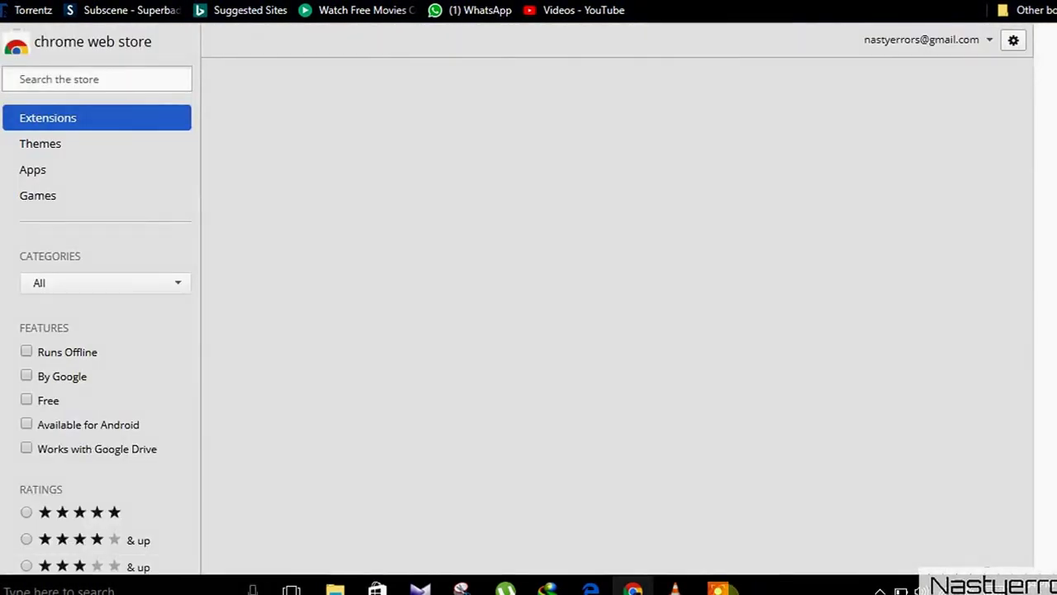
Step: Add the FireShot extension to Chrome and confirm the installation
{"action": "mouse_move", "coordinate": [765, 495]}
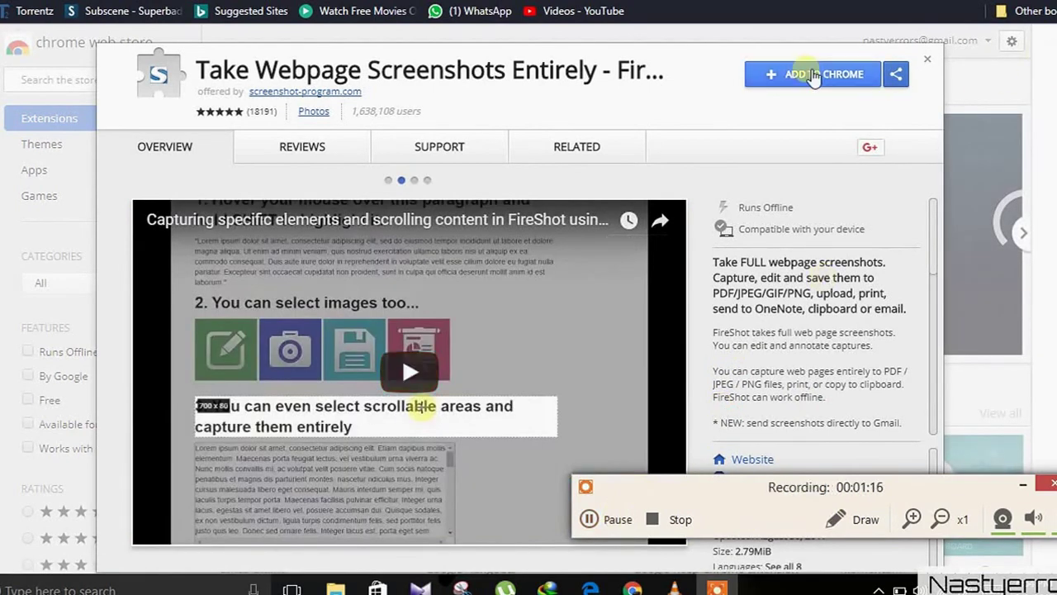
{"action": "left_click", "coordinate": [814, 75]}
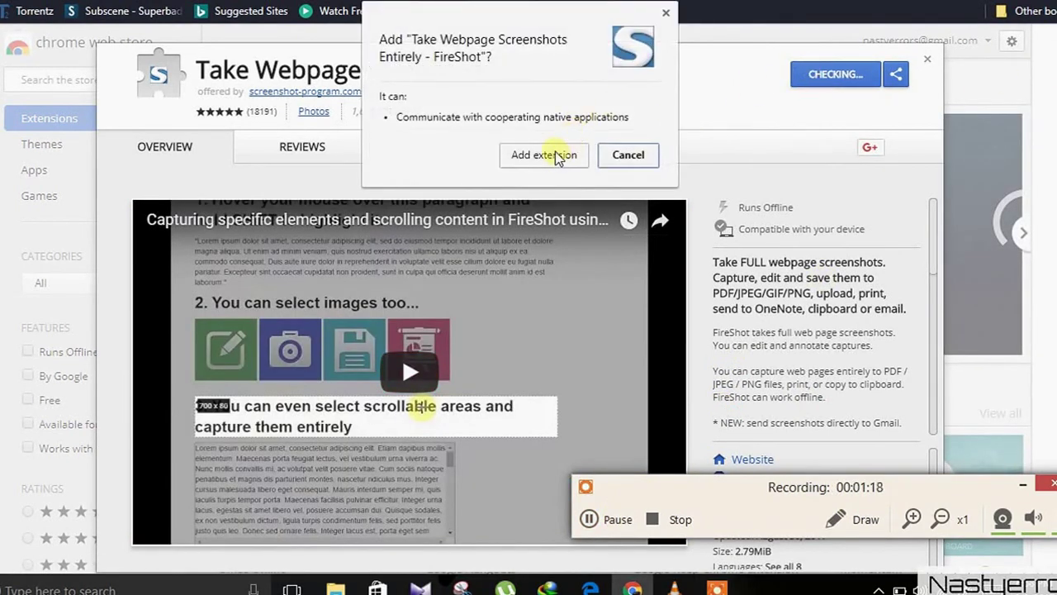
{"action": "left_click", "coordinate": [558, 156]}
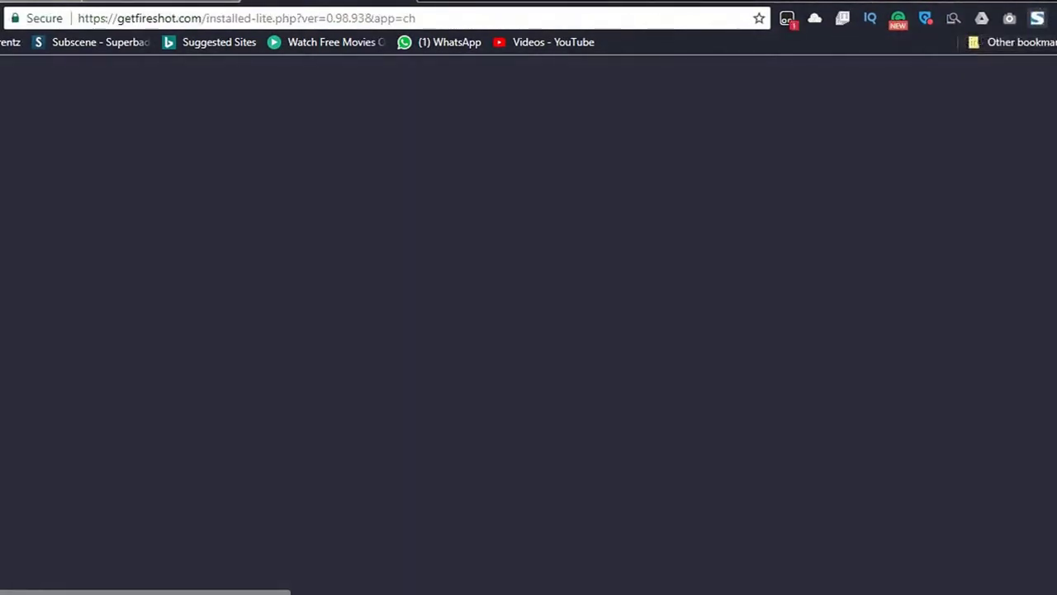
Step: Return to the VisualCV resume tab and switch the resume to Preview mode
{"action": "left_click", "coordinate": [247, 0]}
{"action": "left_click", "coordinate": [33, 0]}
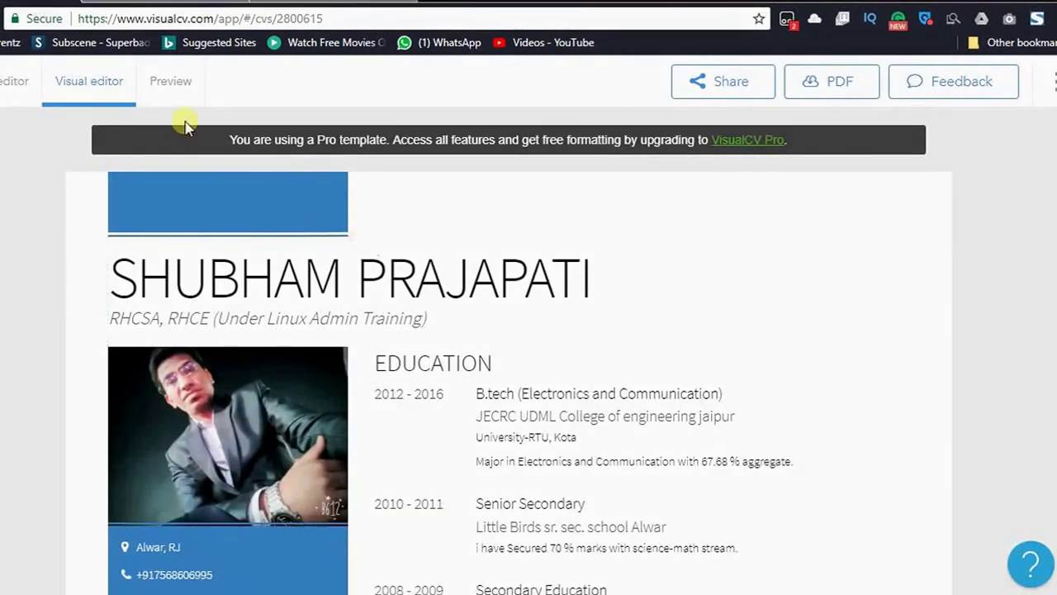
{"action": "left_click", "coordinate": [184, 82]}
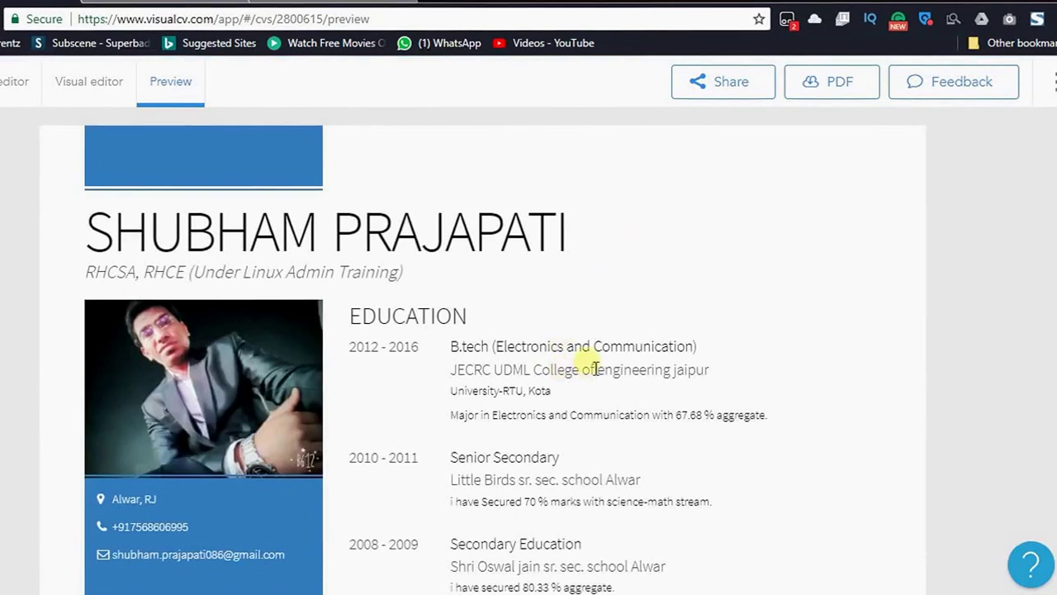
{"action": "scroll", "coordinate": [595, 366], "scroll_direction": "down", "scroll_amount": 10}
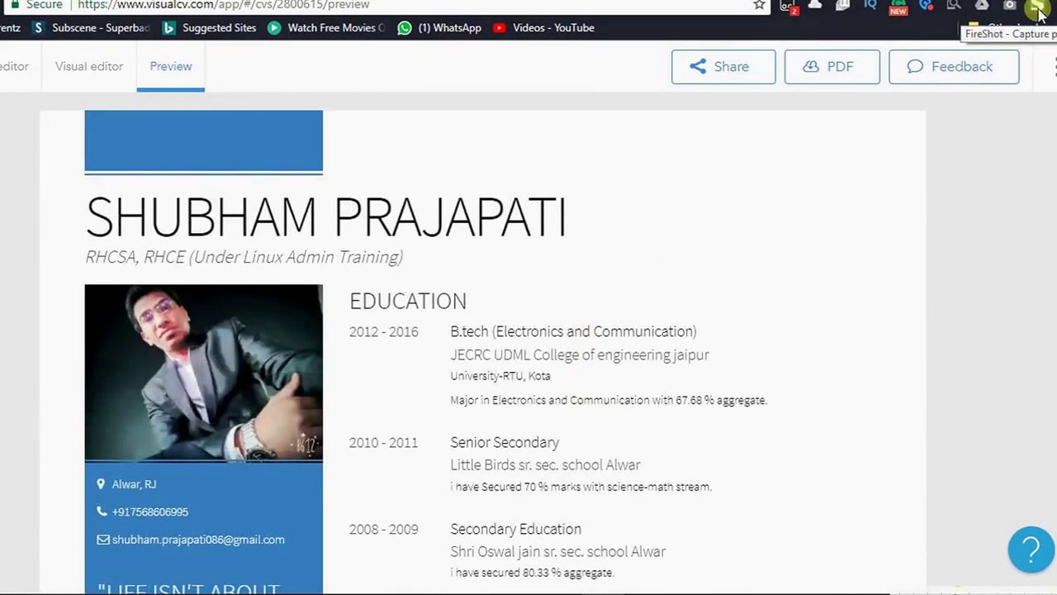
Step: Capture the visible part of the resume preview with FireShot
{"action": "left_click", "coordinate": [1038, 11]}
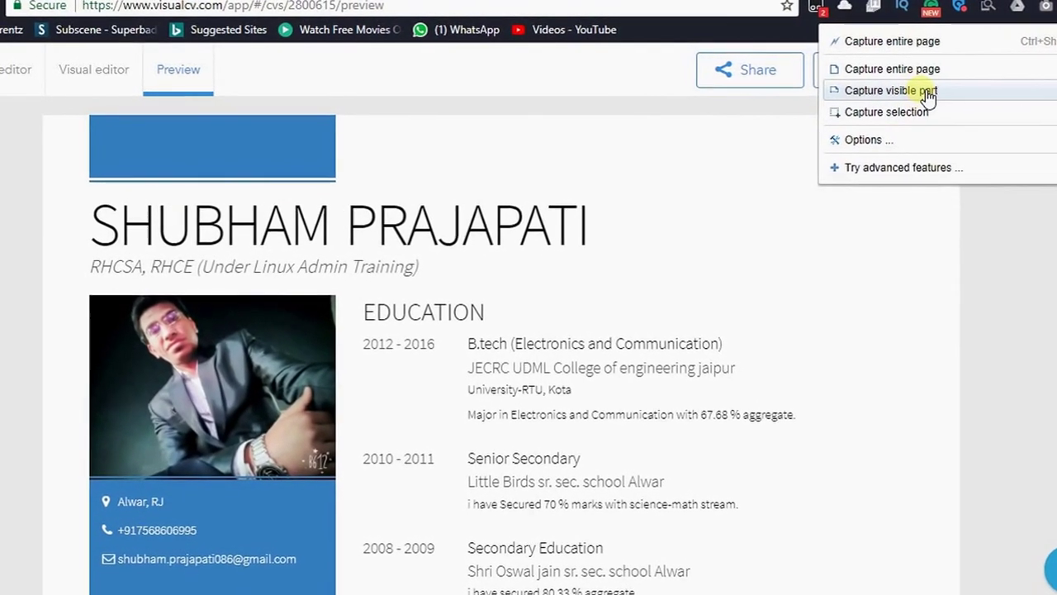
{"action": "left_click", "coordinate": [934, 92]}
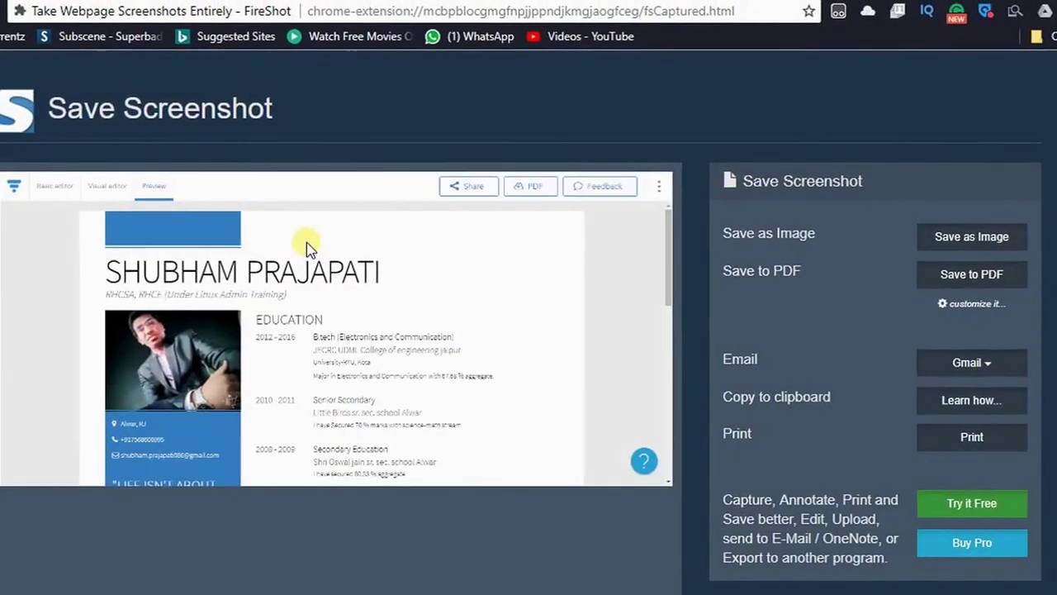
{"action": "scroll", "coordinate": [371, 355], "scroll_direction": "down", "scroll_amount": 3}
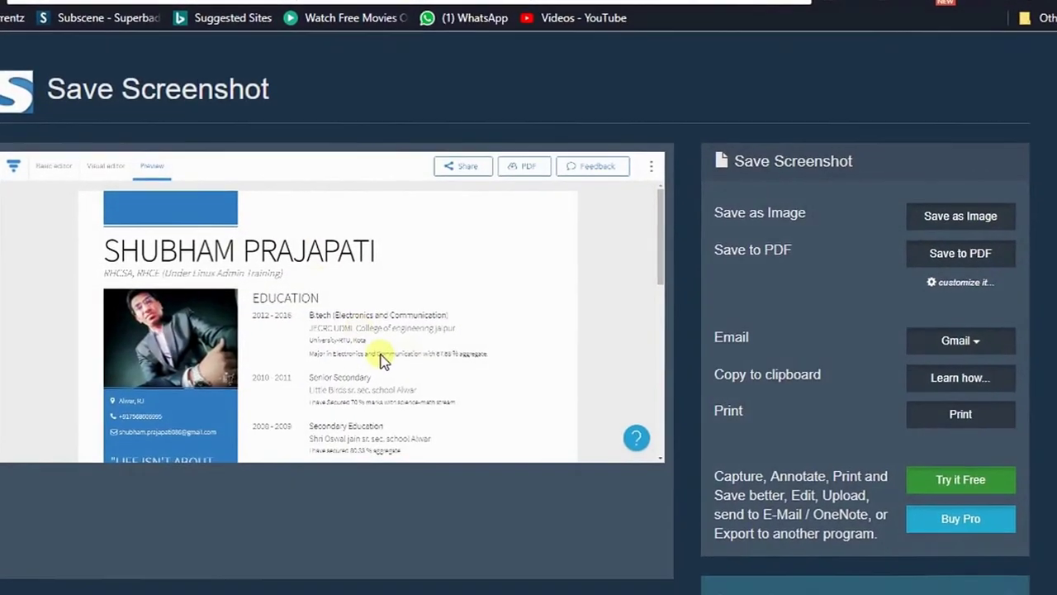
{"action": "scroll", "coordinate": [364, 386], "scroll_direction": "up", "scroll_amount": 3}
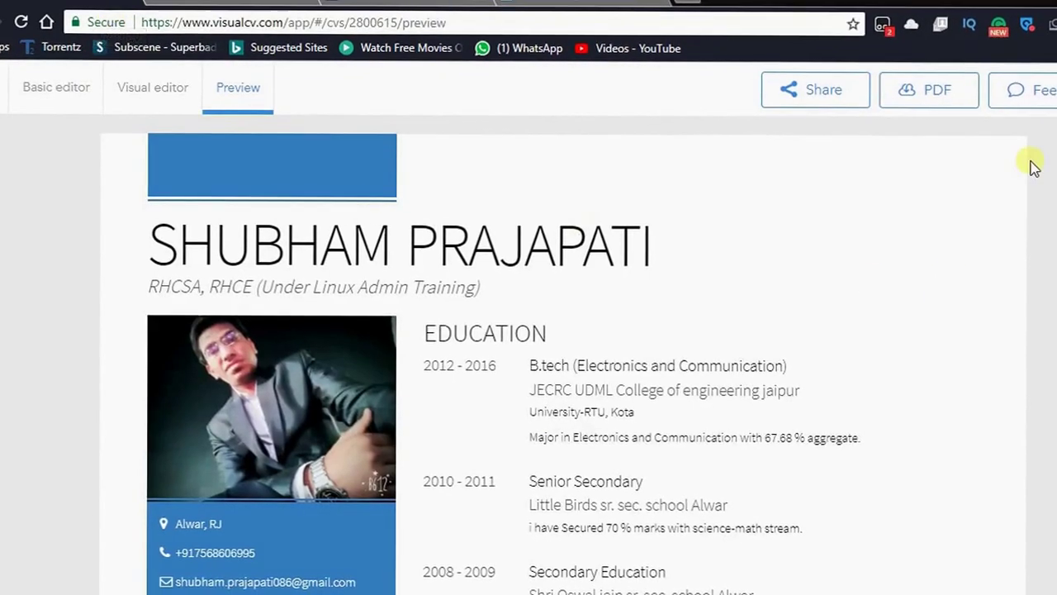
Step: Use FireShot's Capture selection on the resume's top area, sized about 1025 x 556
{"action": "left_click", "coordinate": [882, 20]}
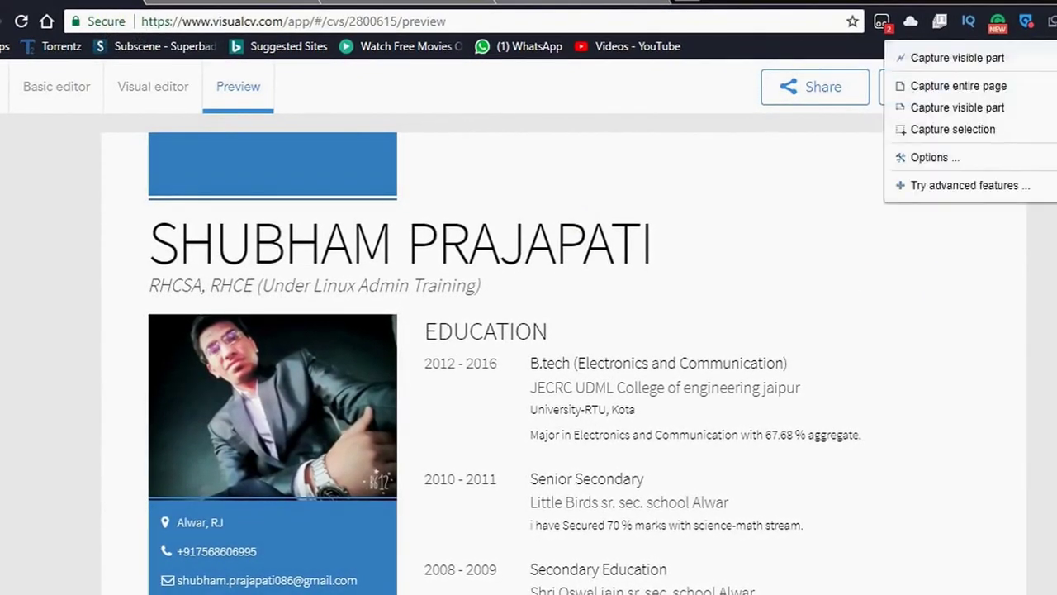
{"action": "left_click", "coordinate": [972, 133]}
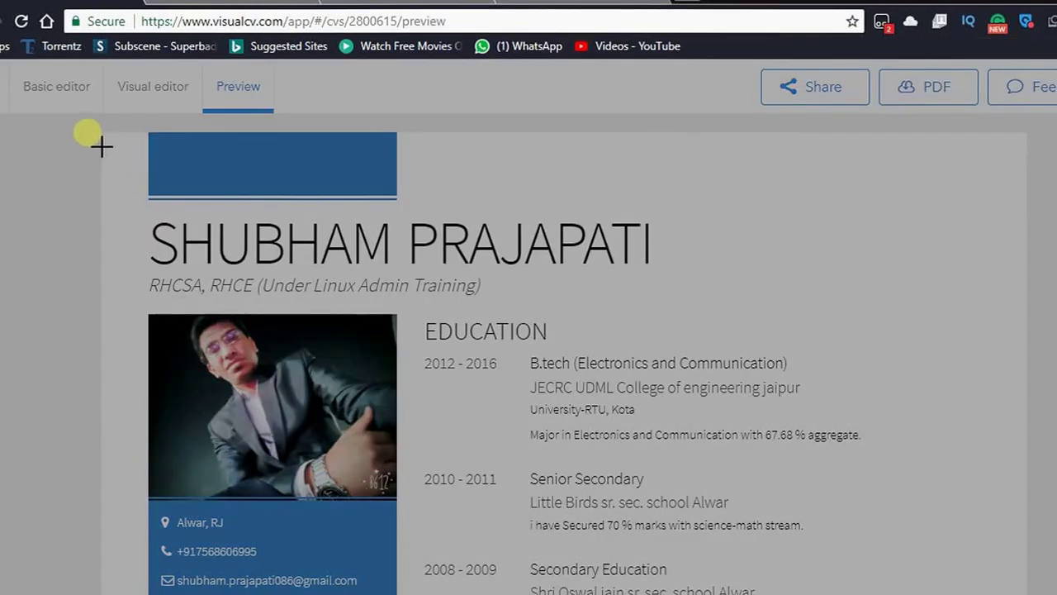
{"action": "left_click_drag", "start_coordinate": [99, 131], "coordinate": [948, 570]}
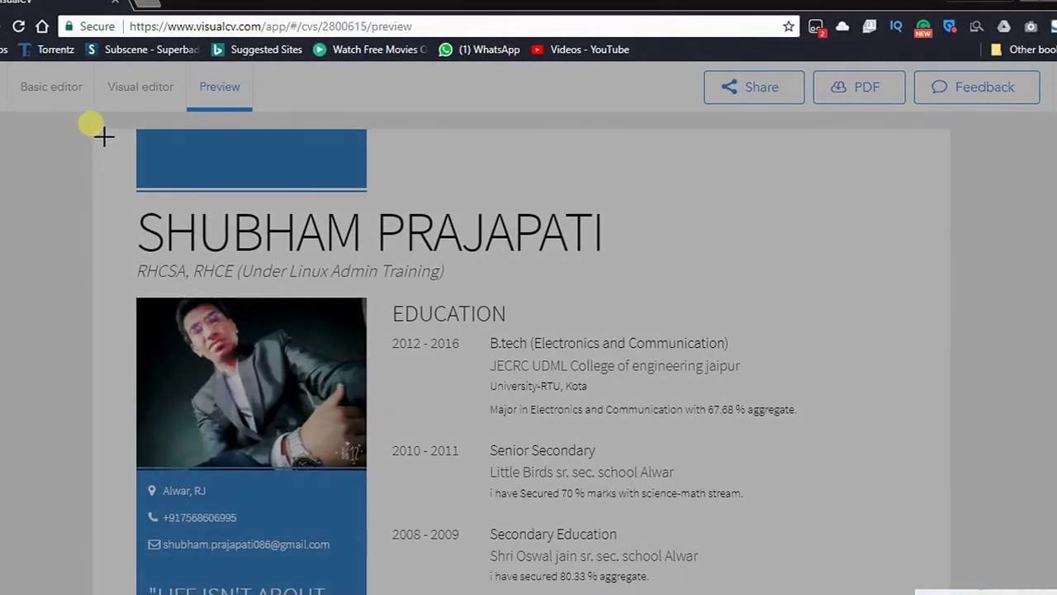
{"action": "left_click_drag", "start_coordinate": [92, 125], "coordinate": [938, 575]}
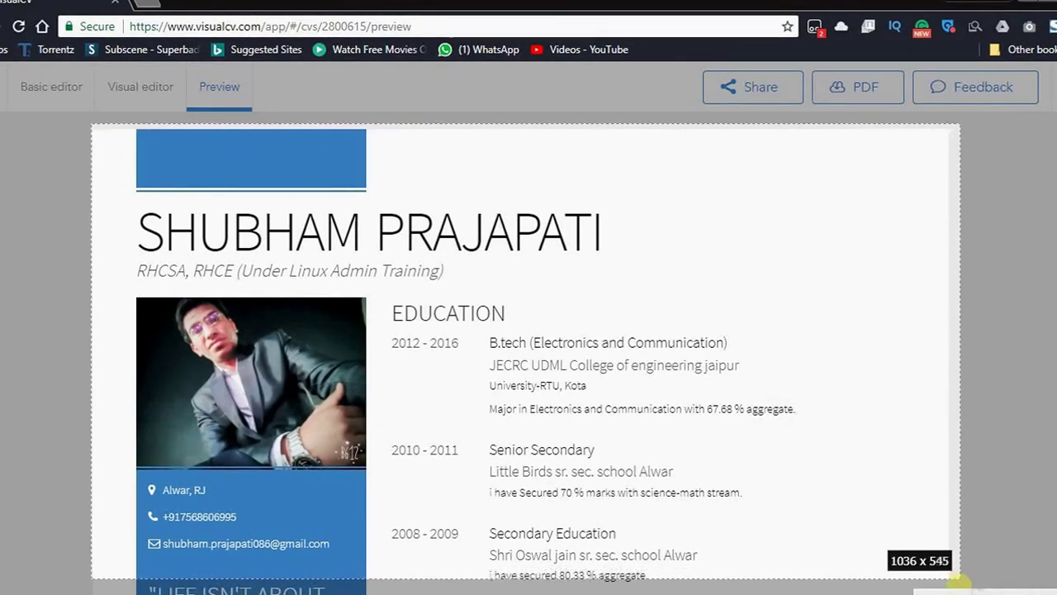
{"action": "mouse_move", "coordinate": [960, 580]}
{"action": "left_mouse_down"}
{"action": "mouse_move", "coordinate": [951, 588]}
{"action": "mouse_move", "coordinate": [964, 587]}
{"action": "left_mouse_up"}
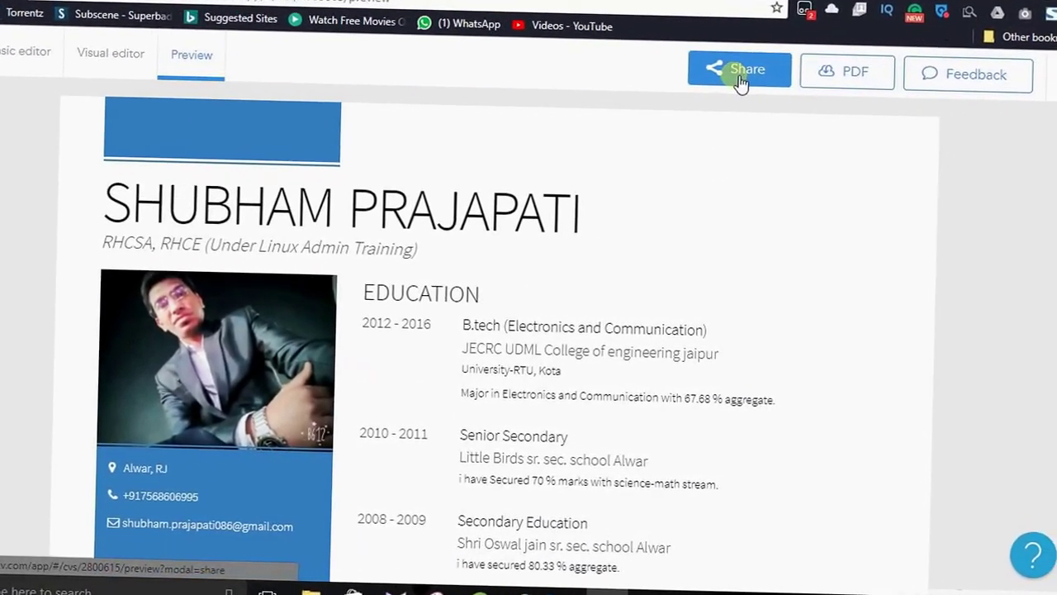
Step: Copy the resume's public share link, close the Share window, and open a new tab
{"action": "left_click", "coordinate": [758, 86]}
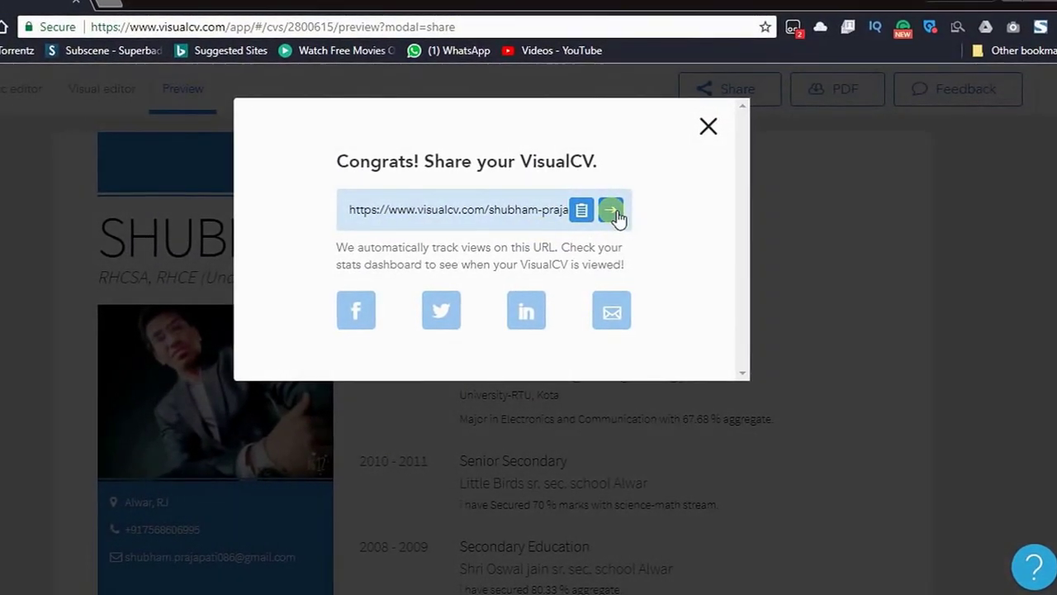
{"action": "left_click", "coordinate": [584, 211]}
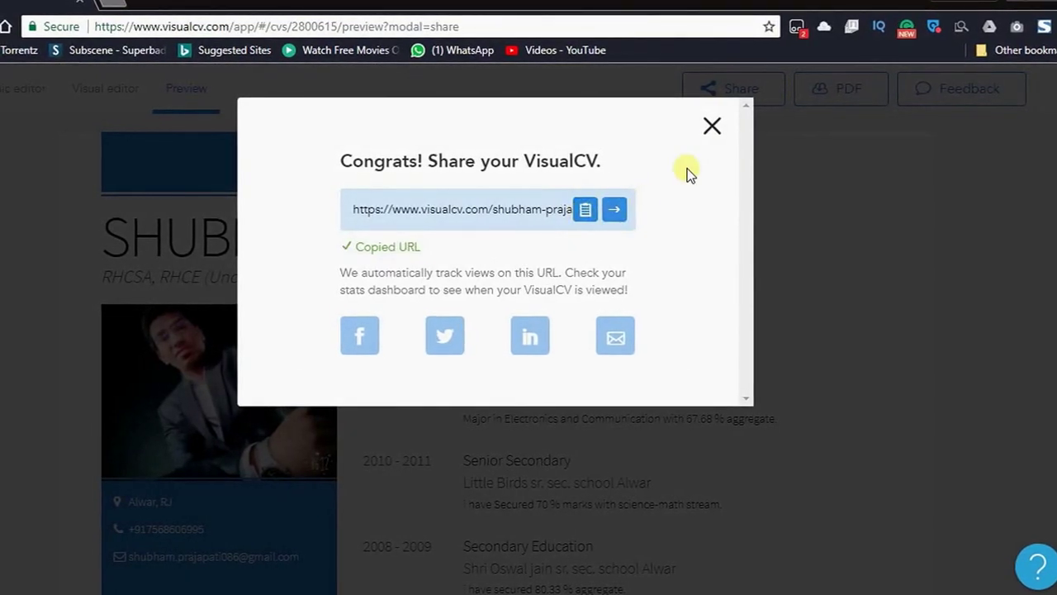
{"action": "left_click", "coordinate": [712, 126]}
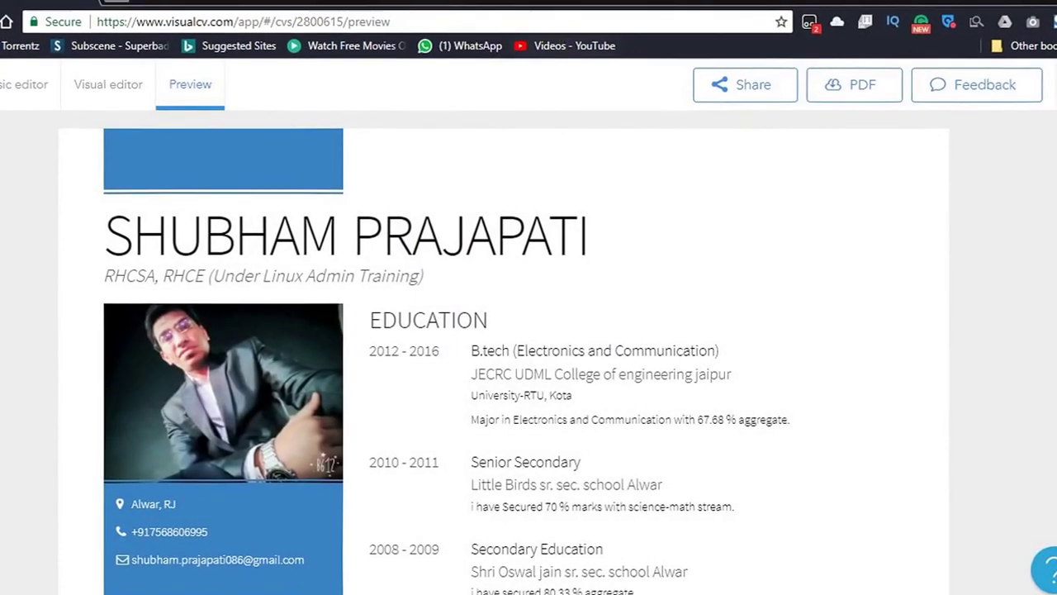
{"action": "key", "text": "ctrl+t"}
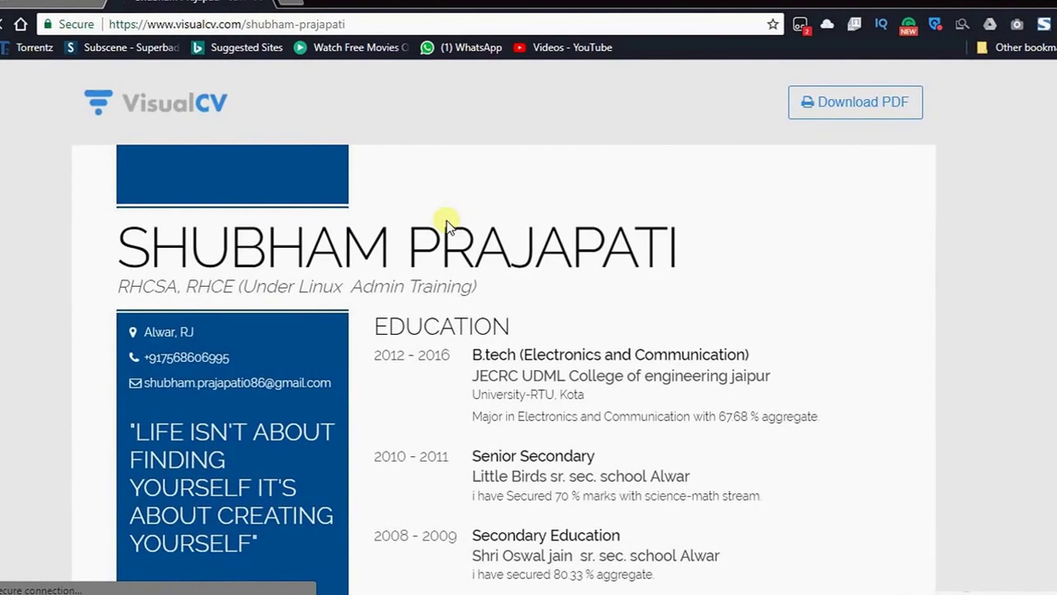
Step: Look over the loaded public resume page and bring up FireShot's capture options
{"action": "scroll", "coordinate": [434, 347], "scroll_direction": "down", "scroll_amount": 6}
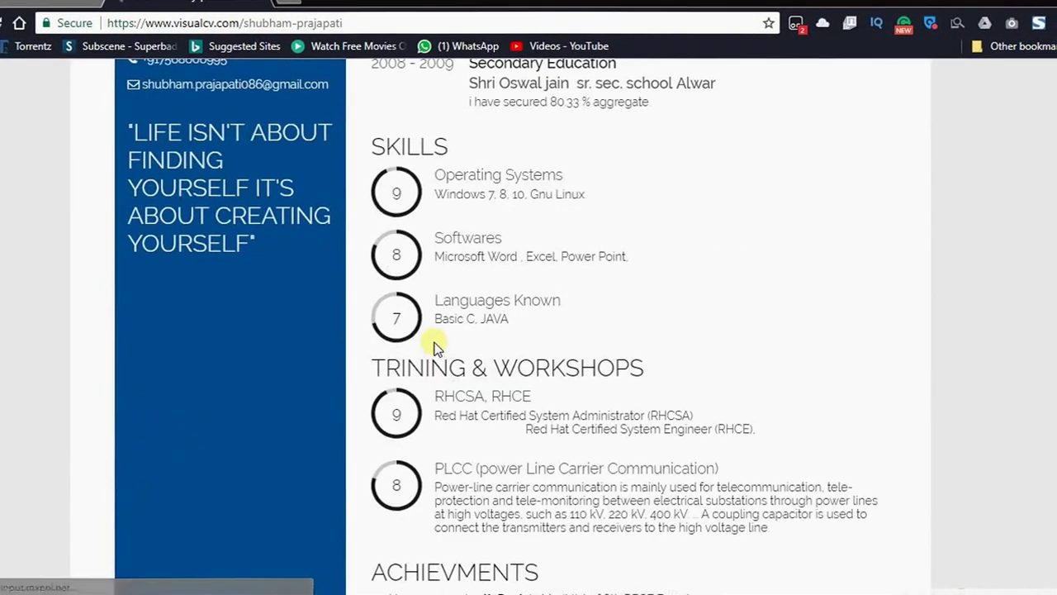
{"action": "scroll", "coordinate": [434, 345], "scroll_direction": "down", "scroll_amount": 6}
{"action": "scroll", "coordinate": [661, 248], "scroll_direction": "up", "scroll_amount": 12}
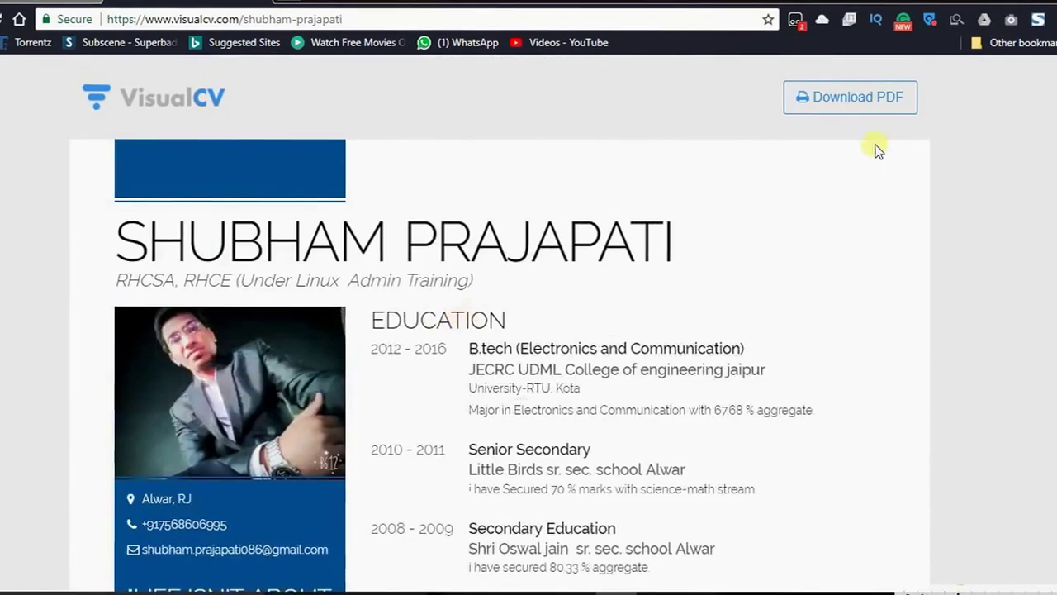
{"action": "left_click", "coordinate": [1043, 21]}
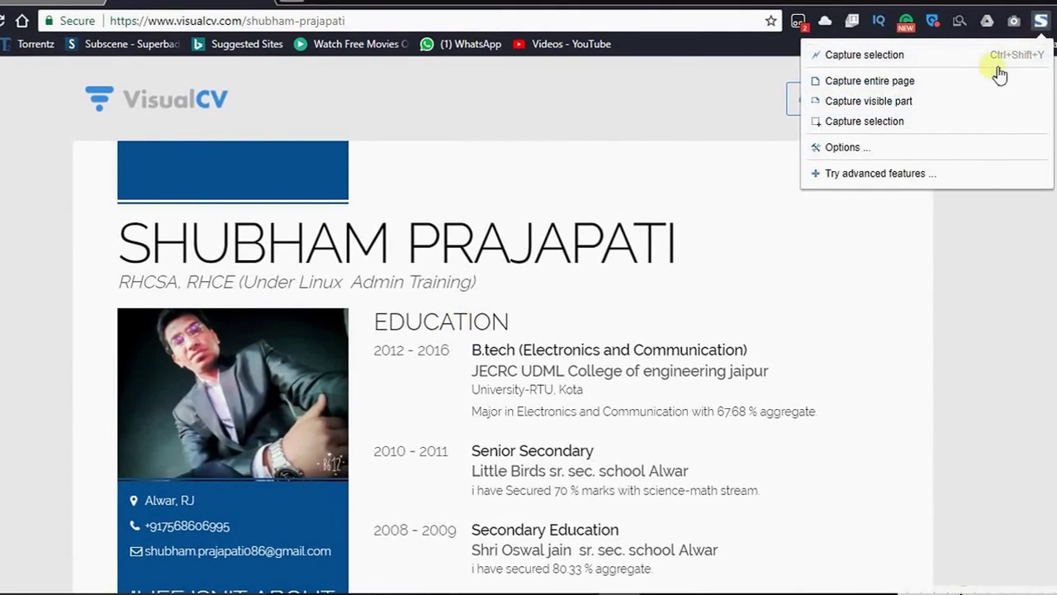
Step: Select a capture region from the CV's top-left header to just below Hobbies, about 1027 x 1436
{"action": "left_click", "coordinate": [902, 123]}
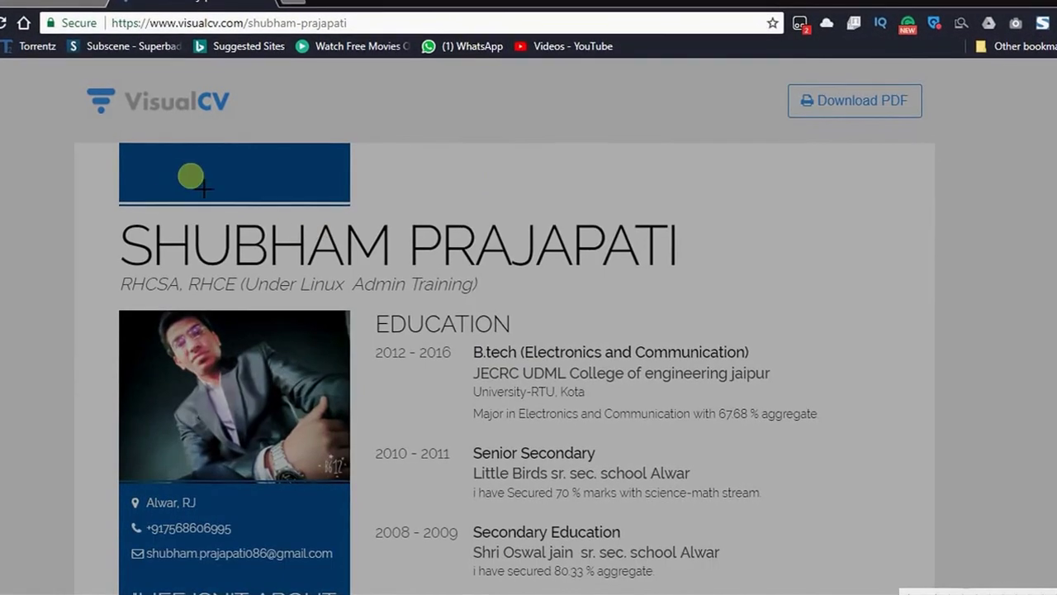
{"action": "left_click_drag", "start_coordinate": [86, 156], "coordinate": [983, 435]}
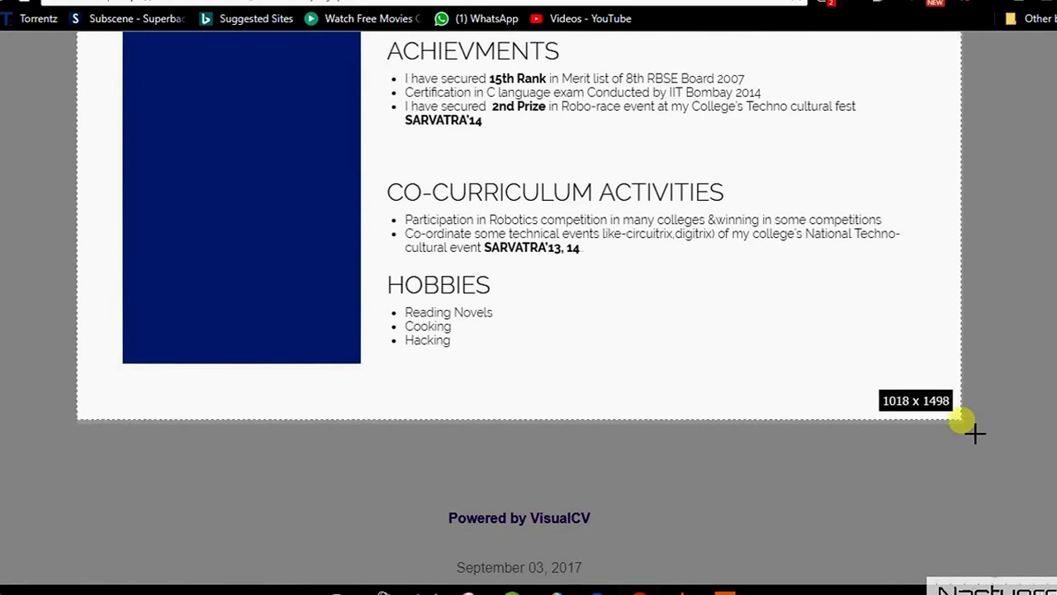
{"action": "left_click_drag", "start_coordinate": [974, 432], "coordinate": [999, 380]}
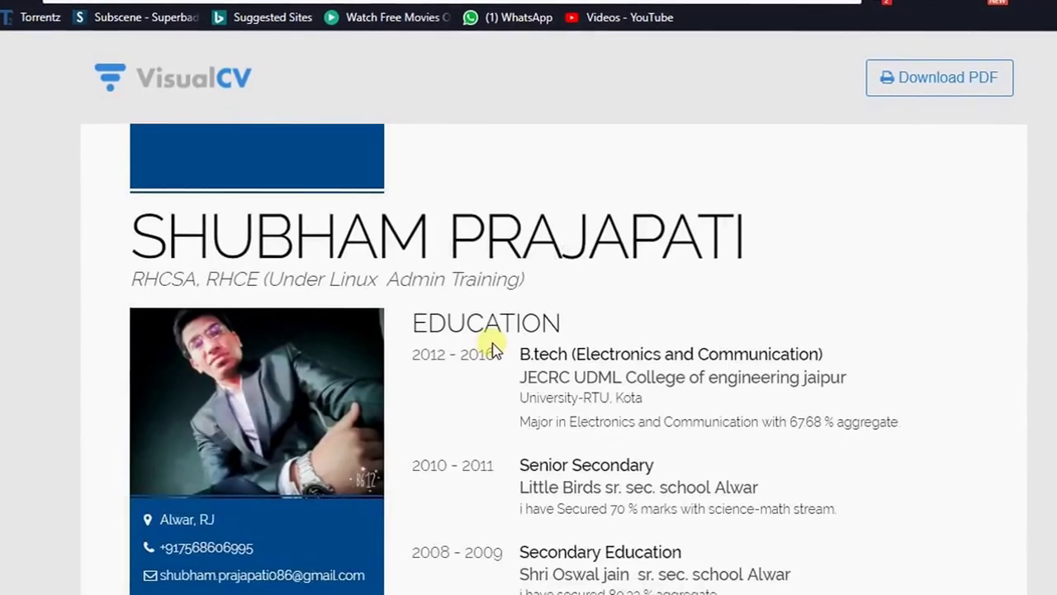
Step: Save the capture as a PNG image on the Desktop, allowing FireShot's download permission
{"action": "scroll", "coordinate": [499, 355], "scroll_direction": "down", "scroll_amount": 10}
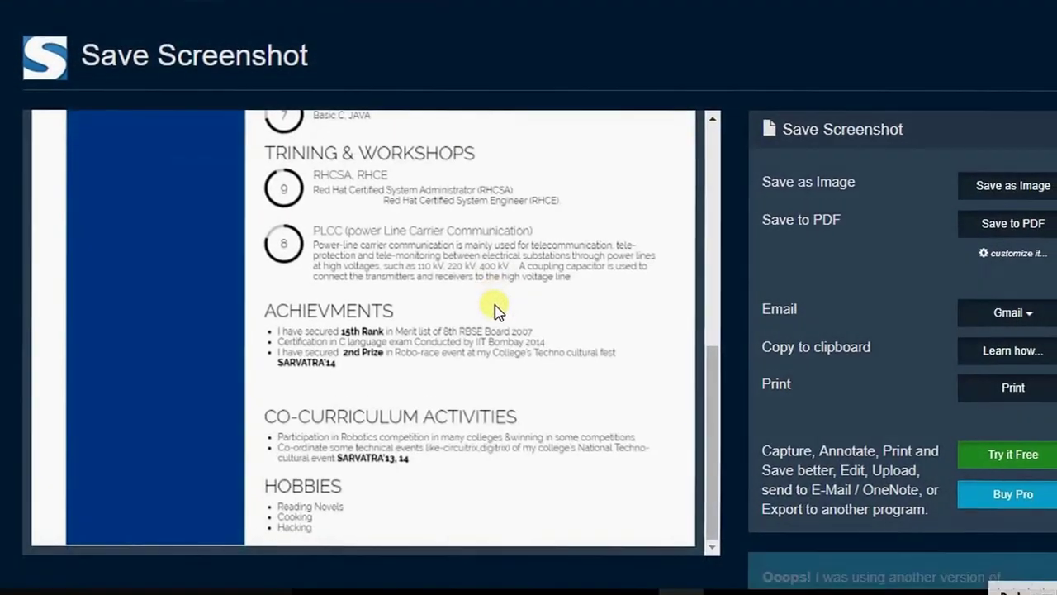
{"action": "scroll", "coordinate": [495, 312], "scroll_direction": "up", "scroll_amount": 10}
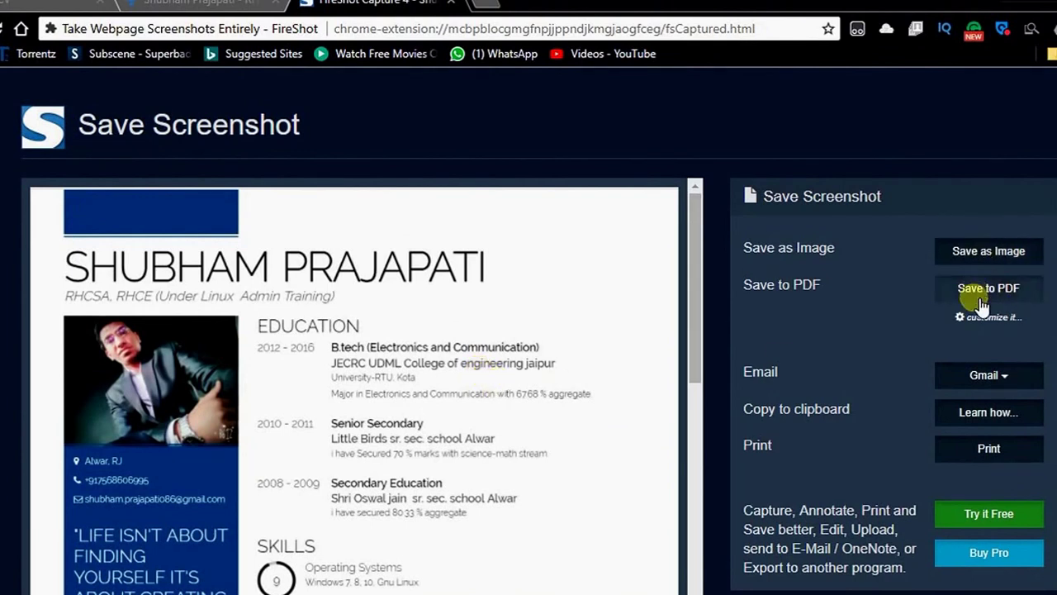
{"action": "left_click", "coordinate": [984, 261]}
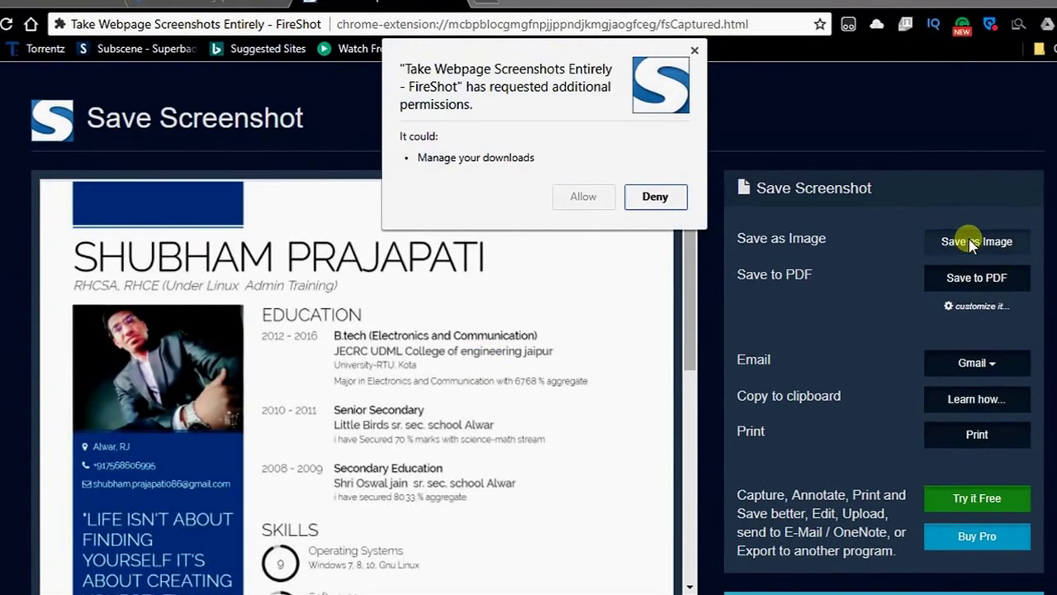
{"action": "left_click", "coordinate": [605, 182]}
{"action": "left_click", "coordinate": [983, 225]}
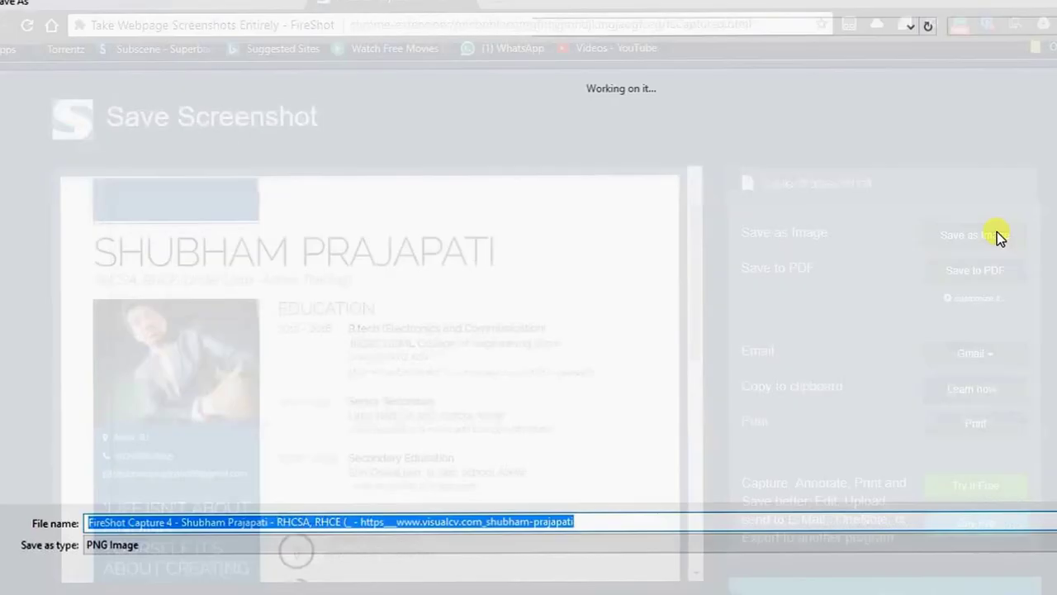
{"action": "left_click", "coordinate": [25, 167]}
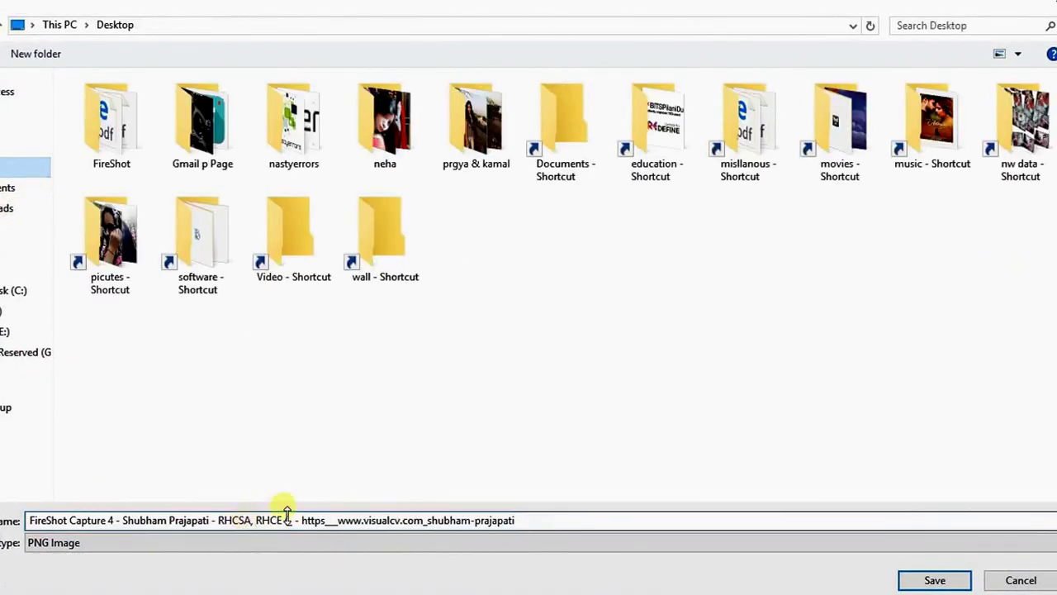
{"action": "left_click", "coordinate": [561, 529]}
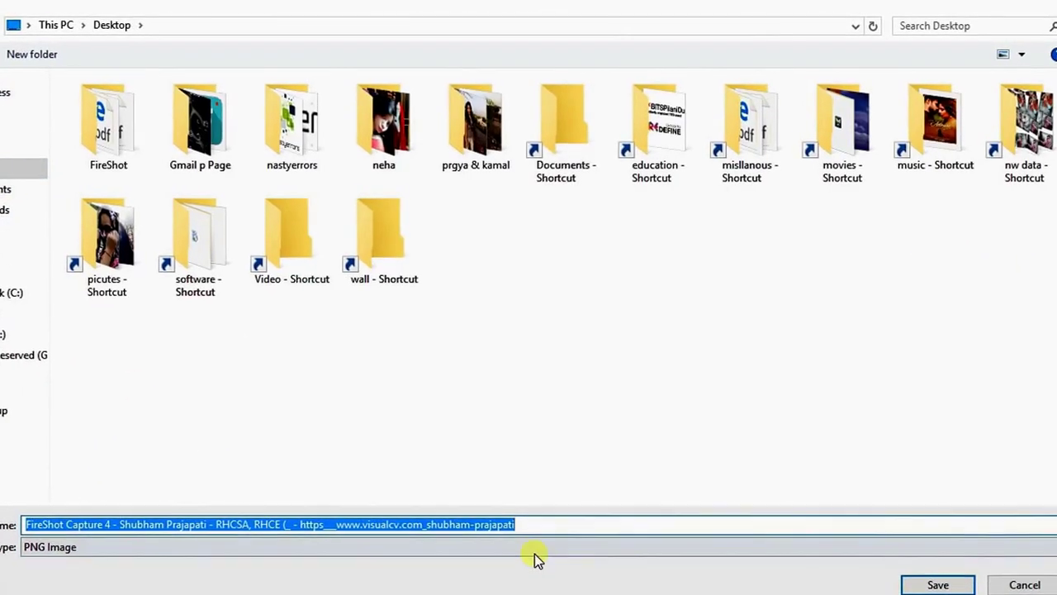
{"action": "left_click", "coordinate": [541, 545]}
{"action": "left_click", "coordinate": [558, 563]}
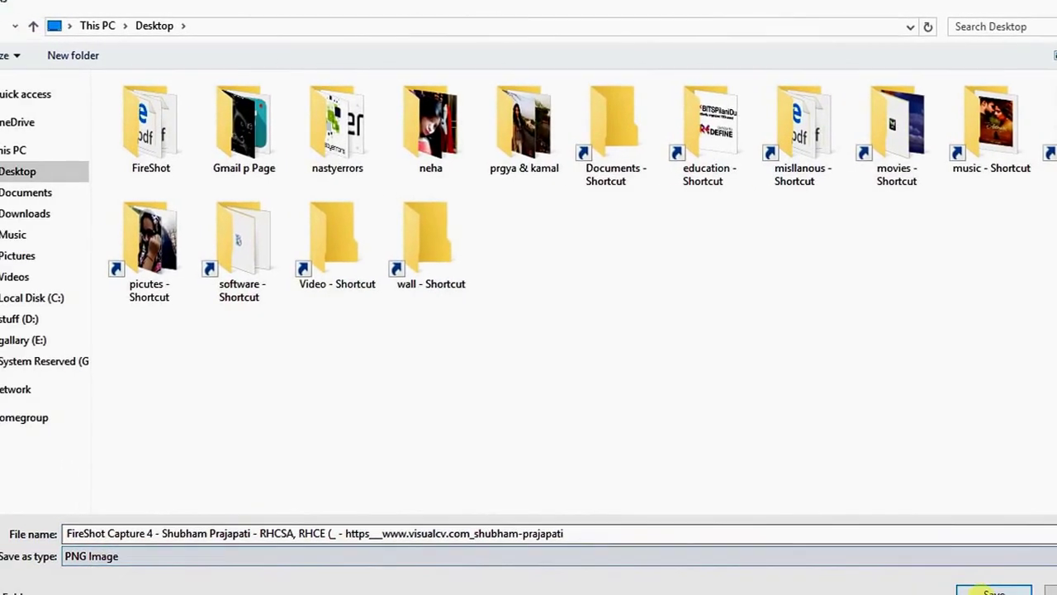
{"action": "left_click", "coordinate": [935, 590]}
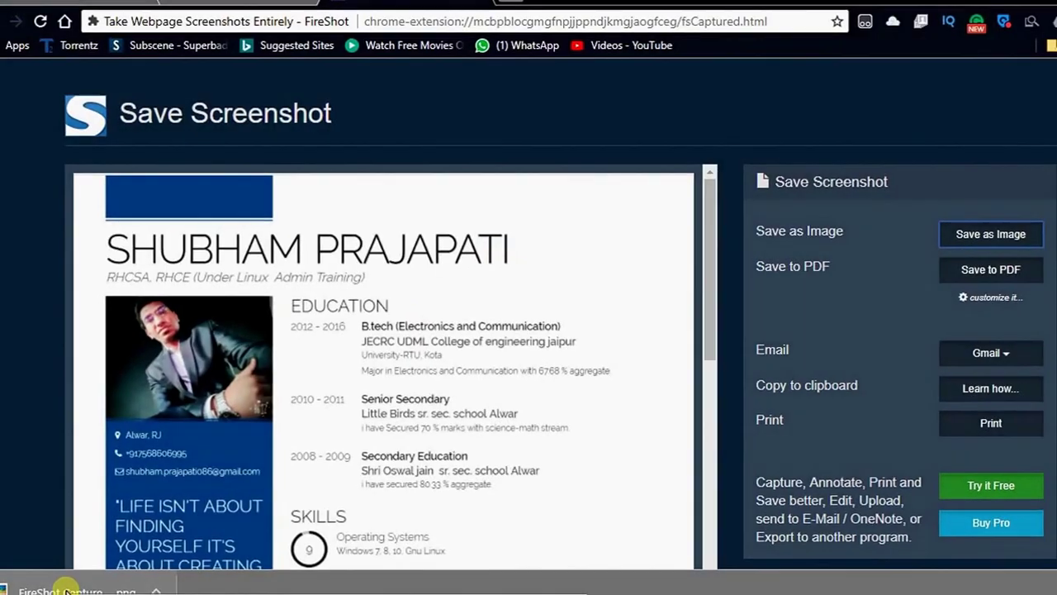
Step: View the saved 'FireShot Capture 4' image, then right-click it on the desktop
{"action": "left_click", "coordinate": [73, 578]}
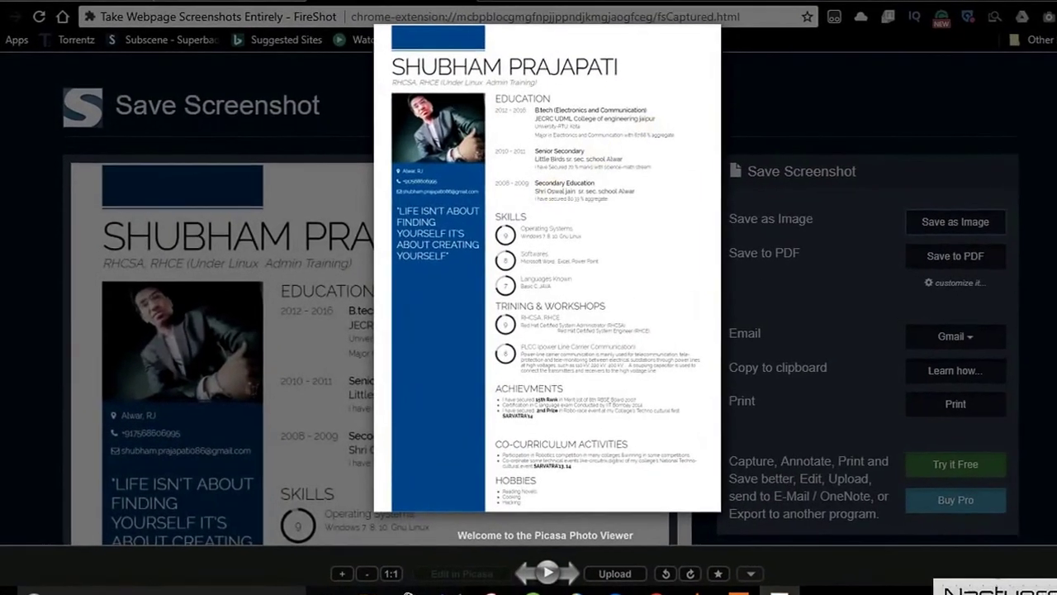
{"action": "key", "text": "Escape"}
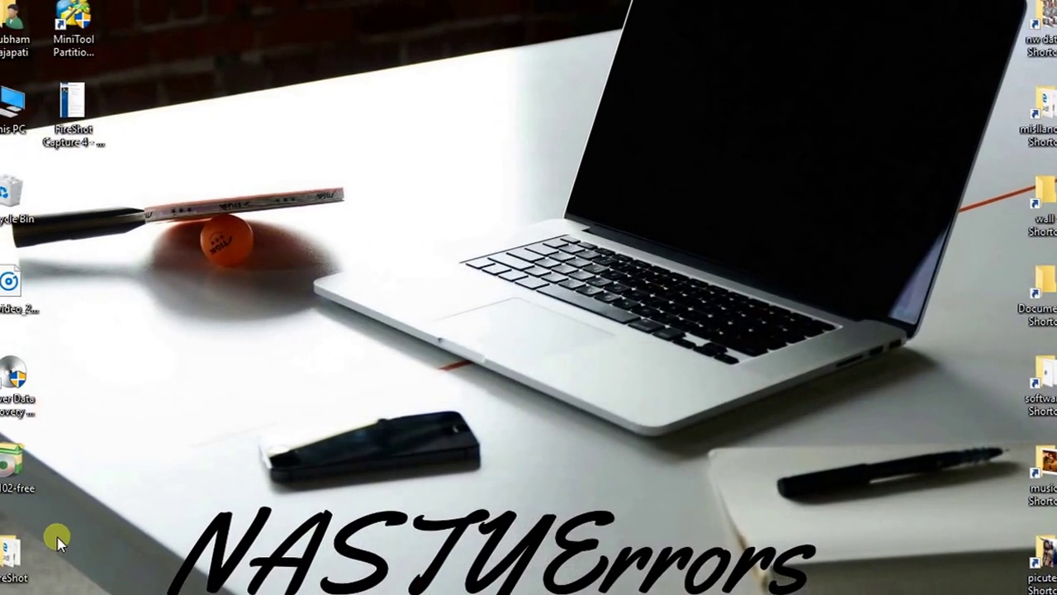
{"action": "left_click", "coordinate": [442, 131]}
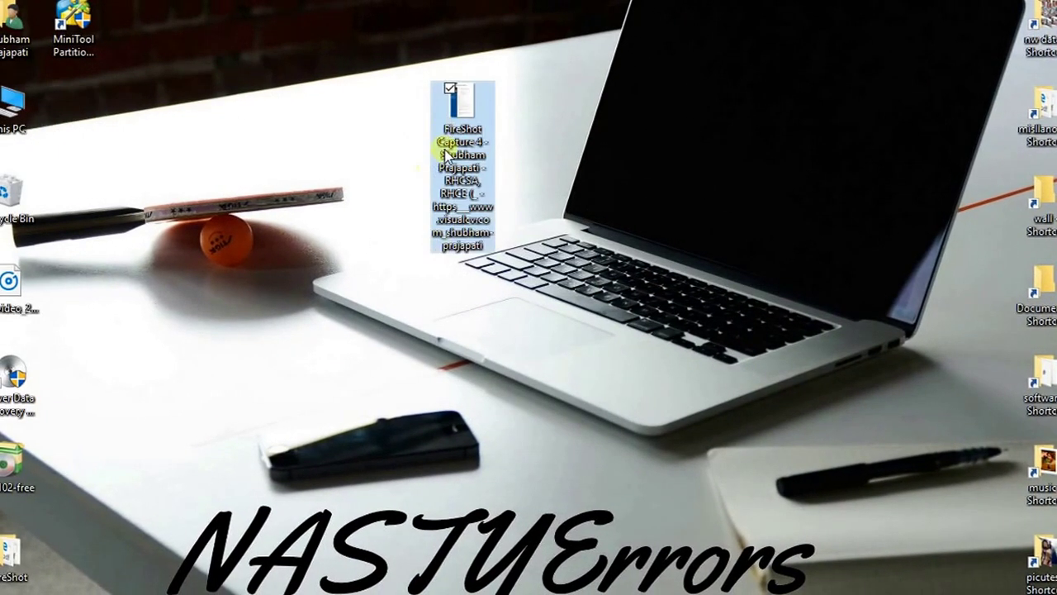
{"action": "right_click", "coordinate": [463, 132]}
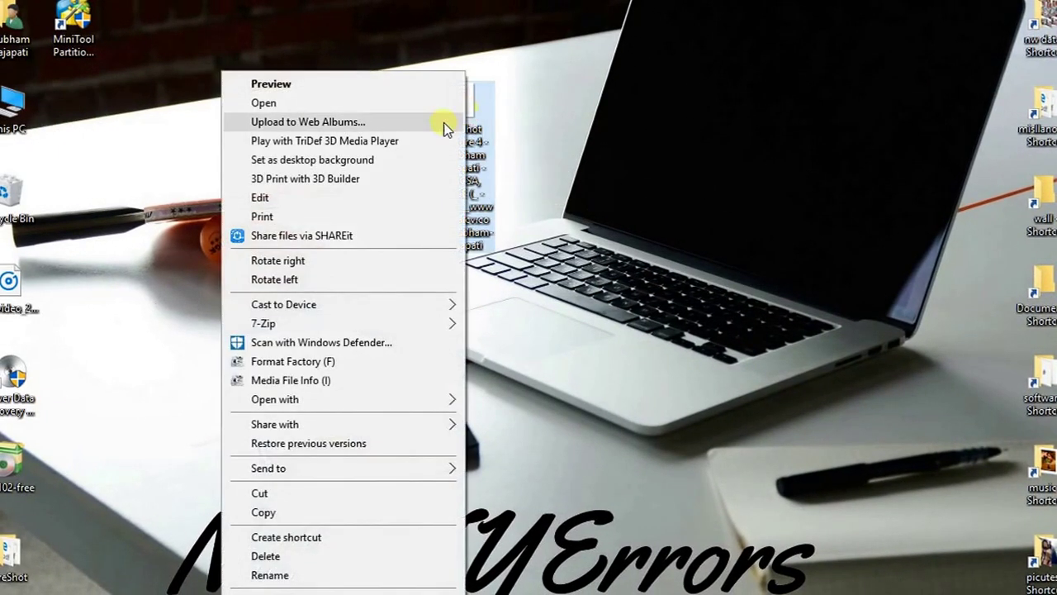
Step: Print the CV image to Microsoft Print to PDF on A4 paper in Portrait orientation
{"action": "left_click", "coordinate": [307, 215]}
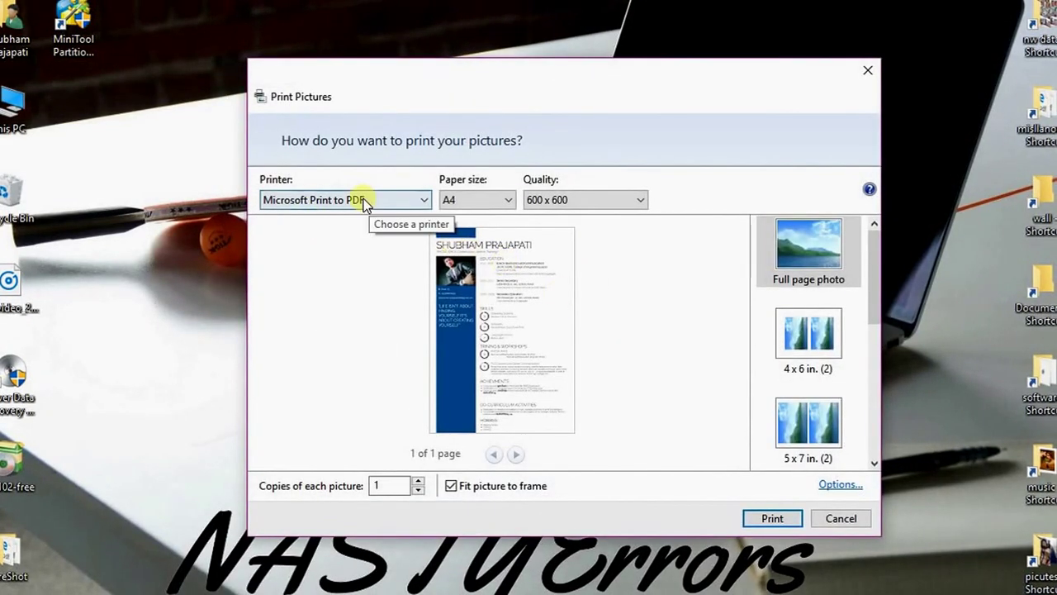
{"action": "left_click", "coordinate": [503, 202]}
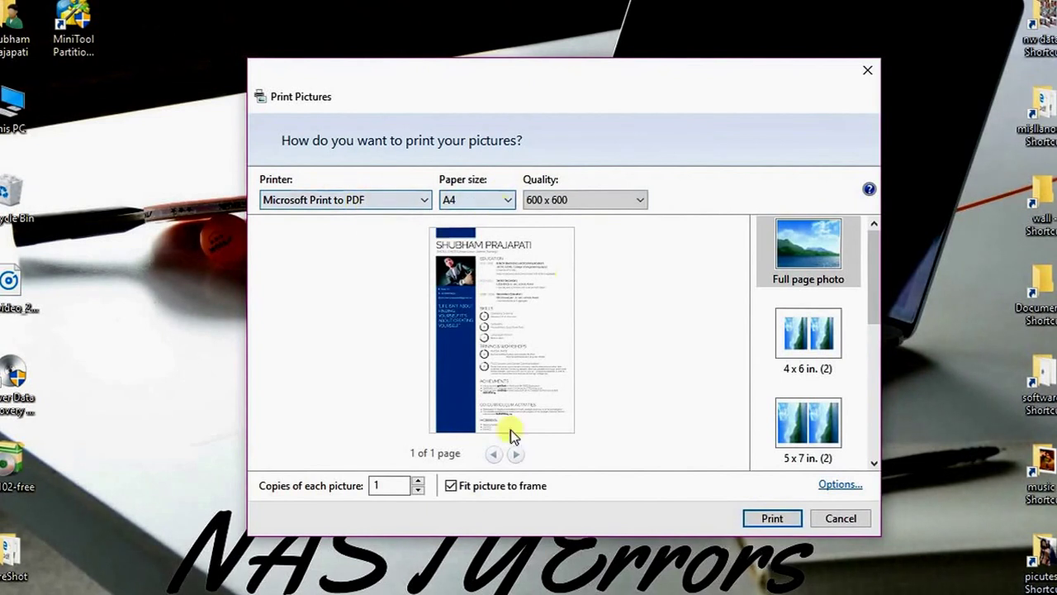
{"action": "left_click", "coordinate": [864, 488]}
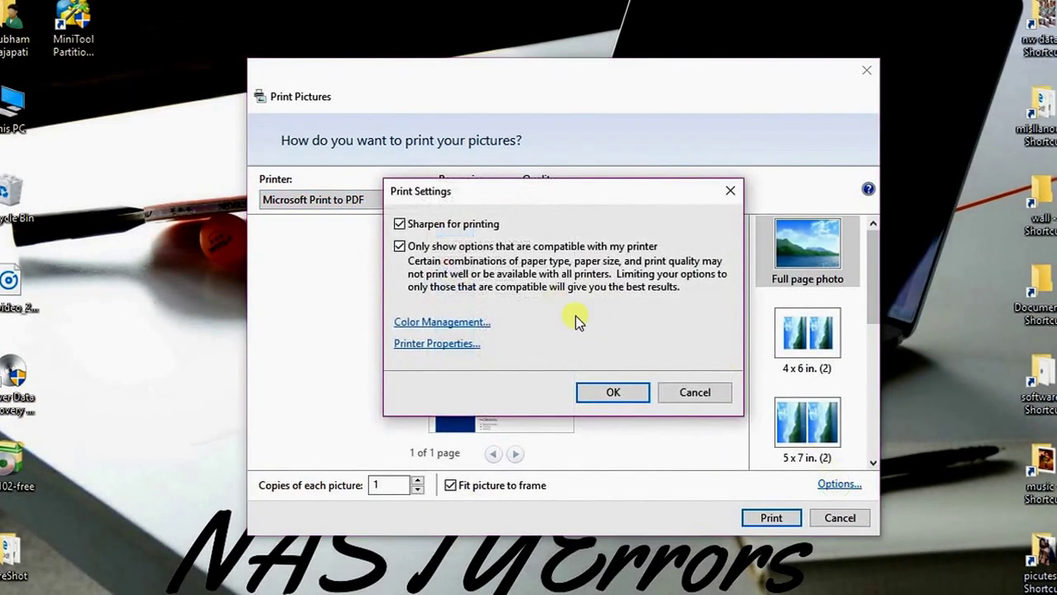
{"action": "left_click", "coordinate": [435, 344]}
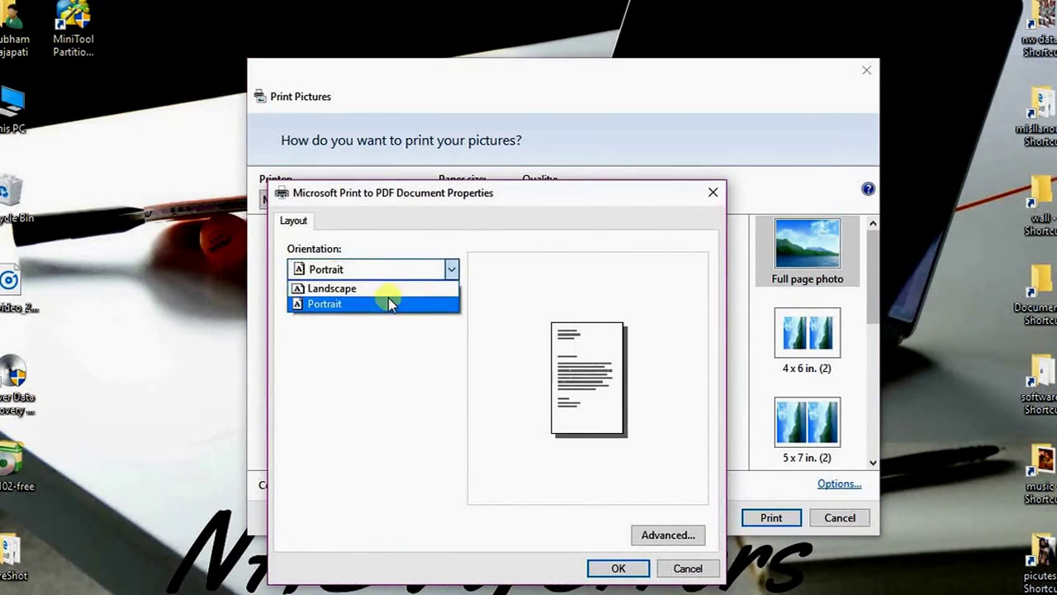
{"action": "left_click", "coordinate": [389, 299]}
{"action": "left_click", "coordinate": [624, 567]}
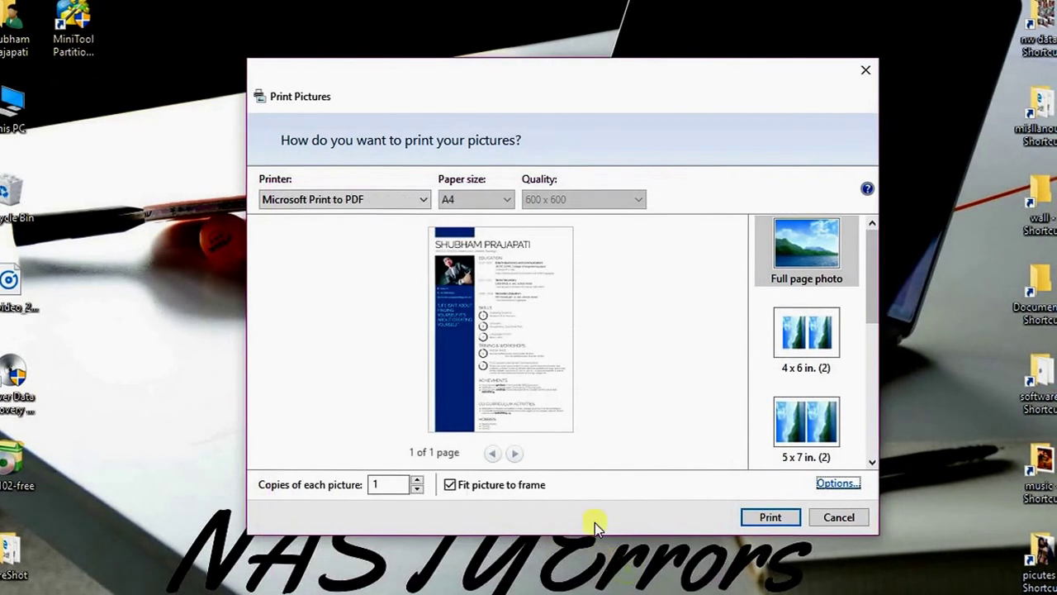
{"action": "left_click", "coordinate": [773, 519]}
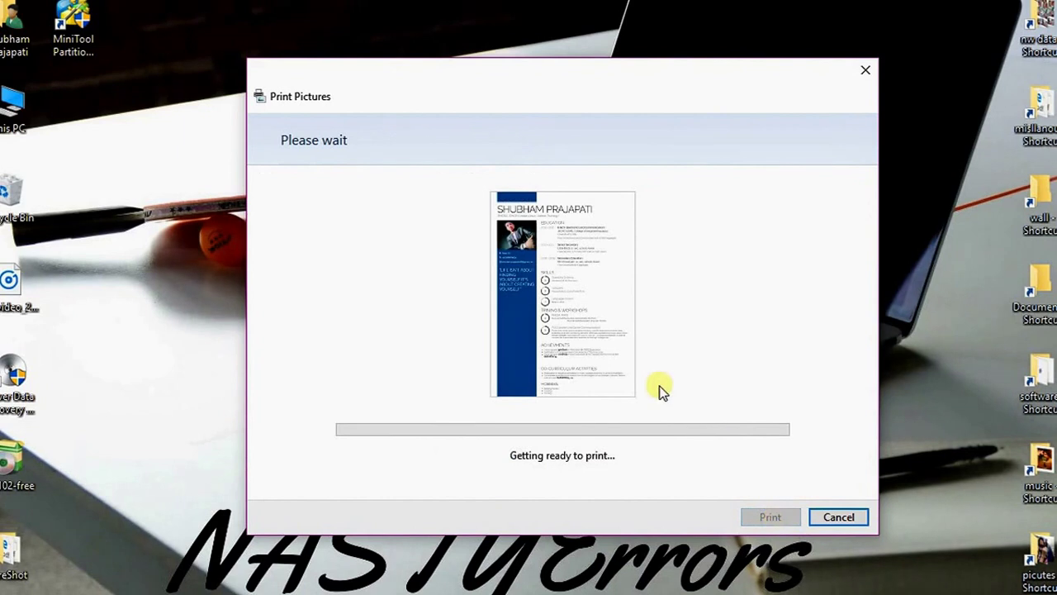
Step: Save the print output as aa.pdf on the Desktop, close Print Pictures, and open aa.pdf
{"action": "left_click", "coordinate": [322, 205]}
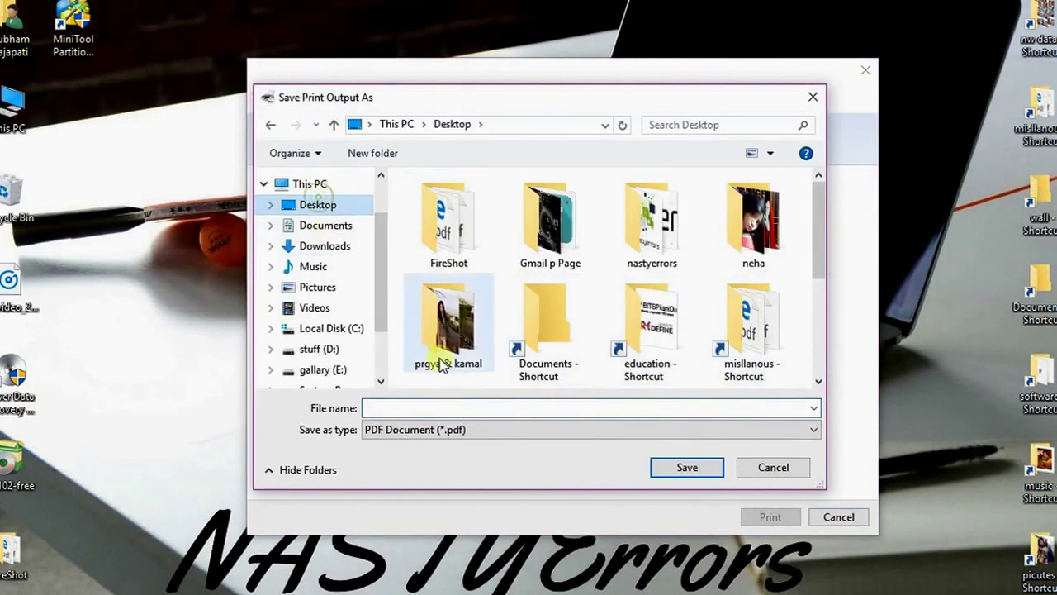
{"action": "left_click", "coordinate": [447, 413]}
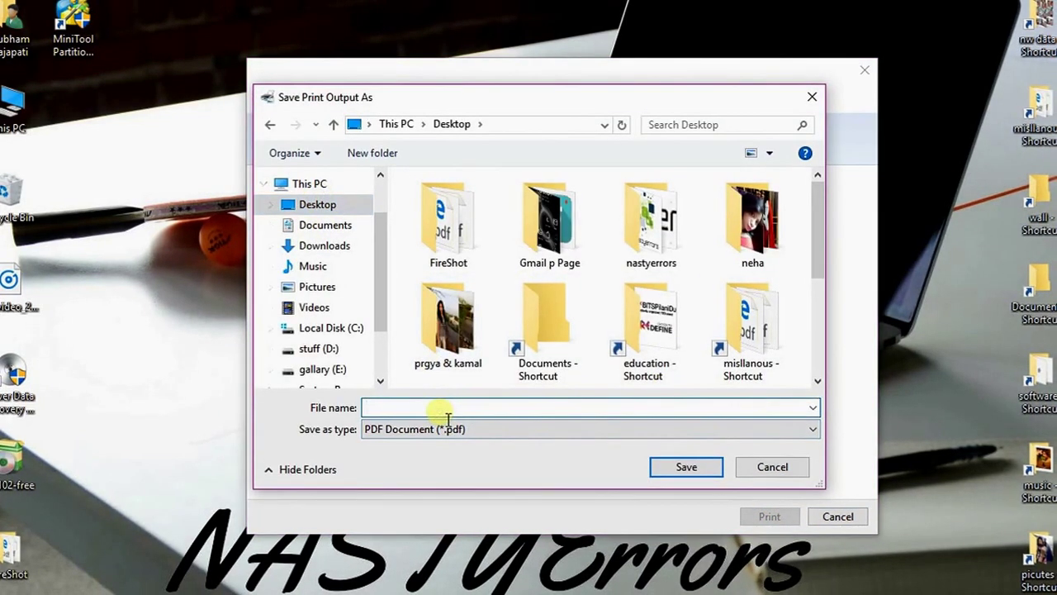
{"action": "left_click", "coordinate": [685, 469]}
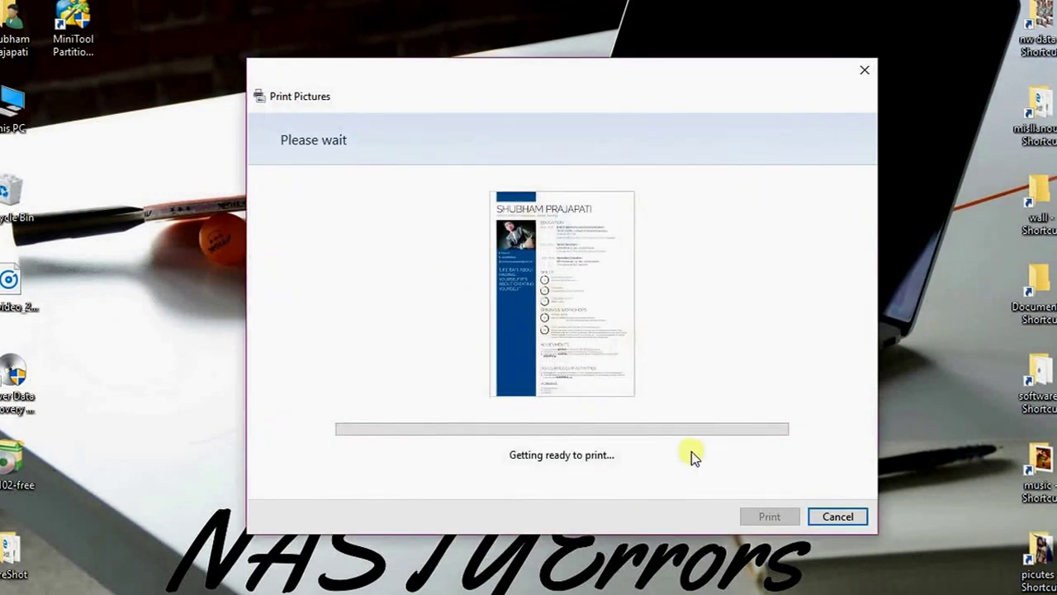
{"action": "left_click", "coordinate": [861, 75]}
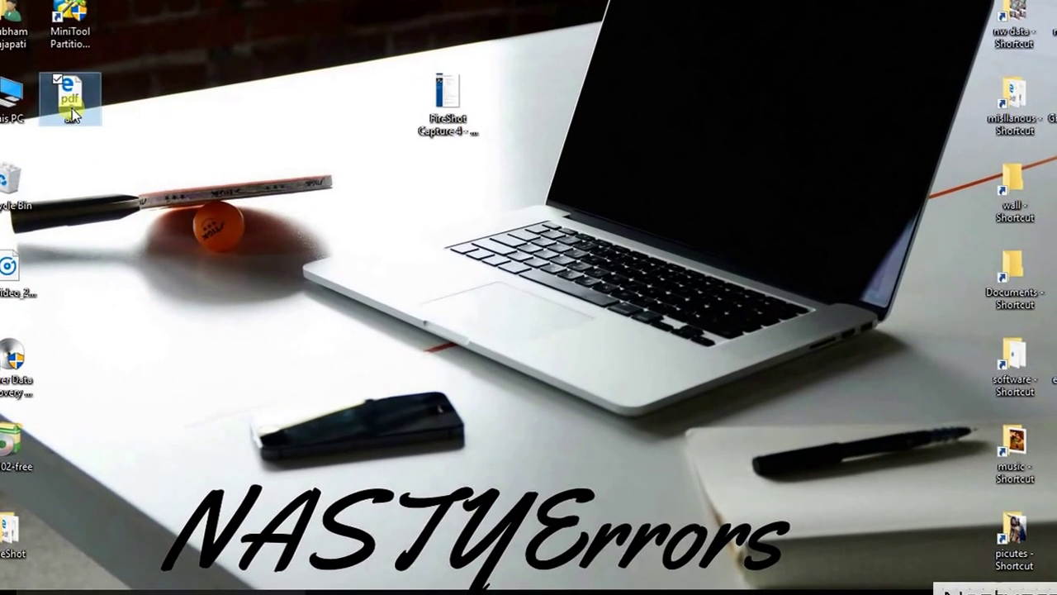
{"action": "double_click", "coordinate": [72, 109]}
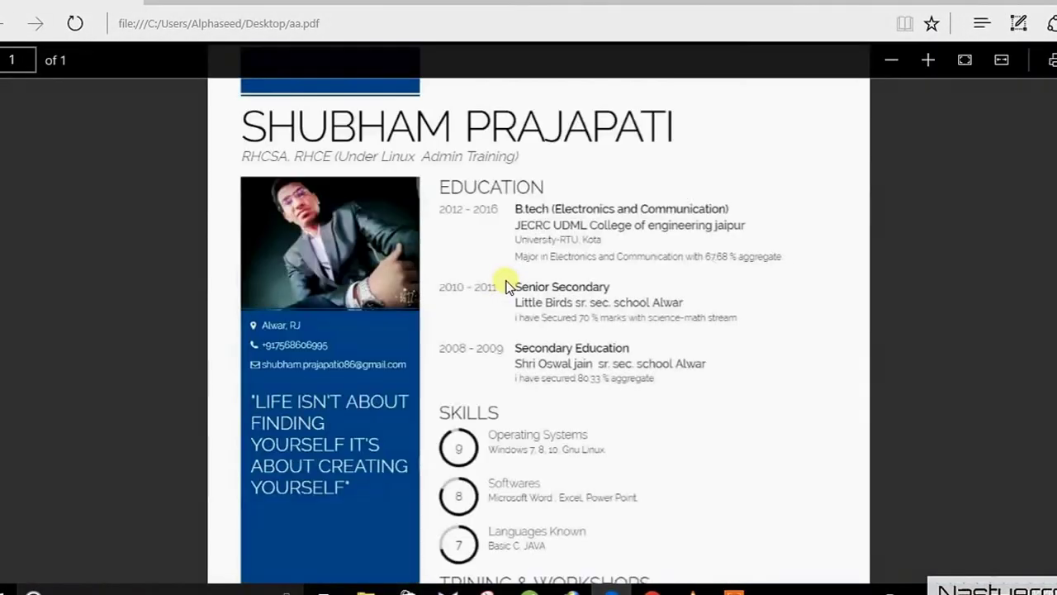